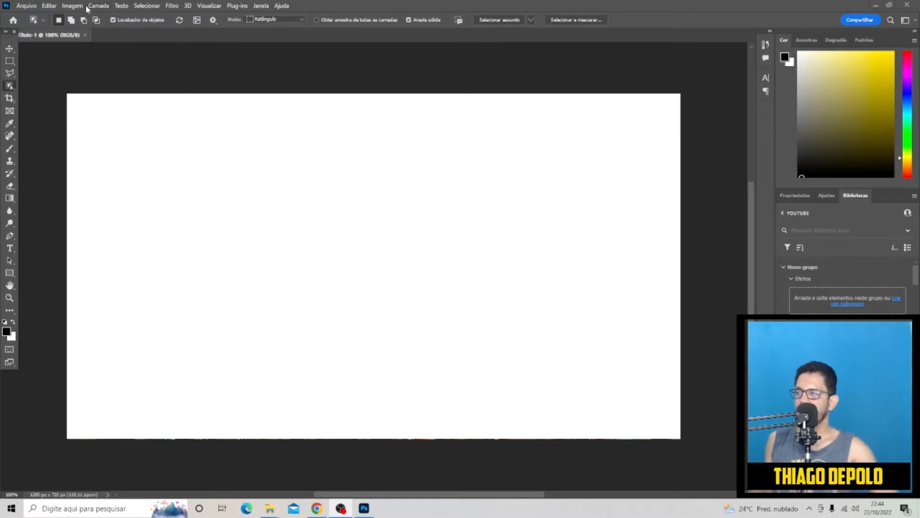
Open the preferences and review the Visualizações de tecnologia options, including the older GPU mode setting
click(49, 6)
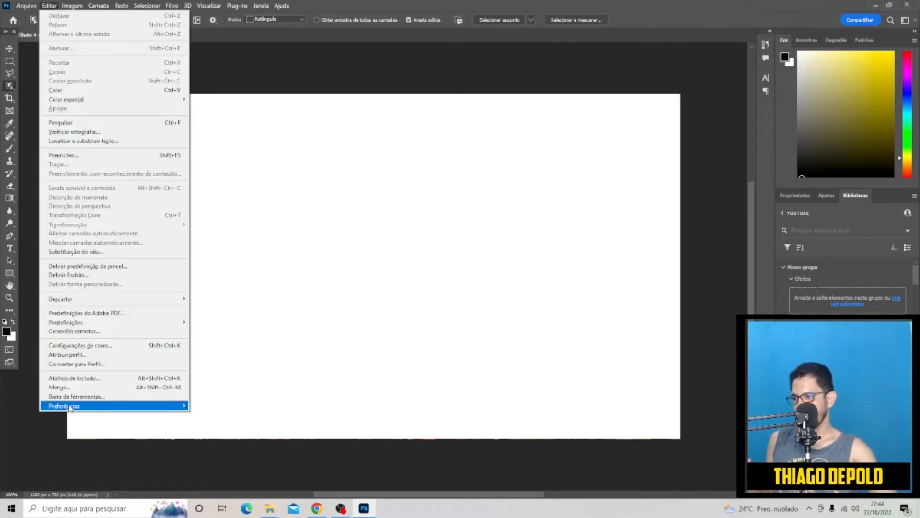
mouse_move(58, 406)
click(223, 214)
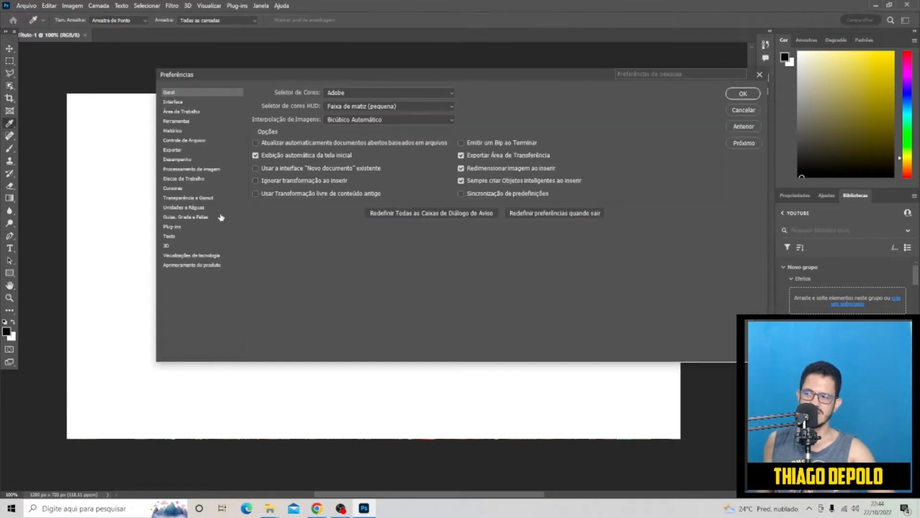
click(180, 255)
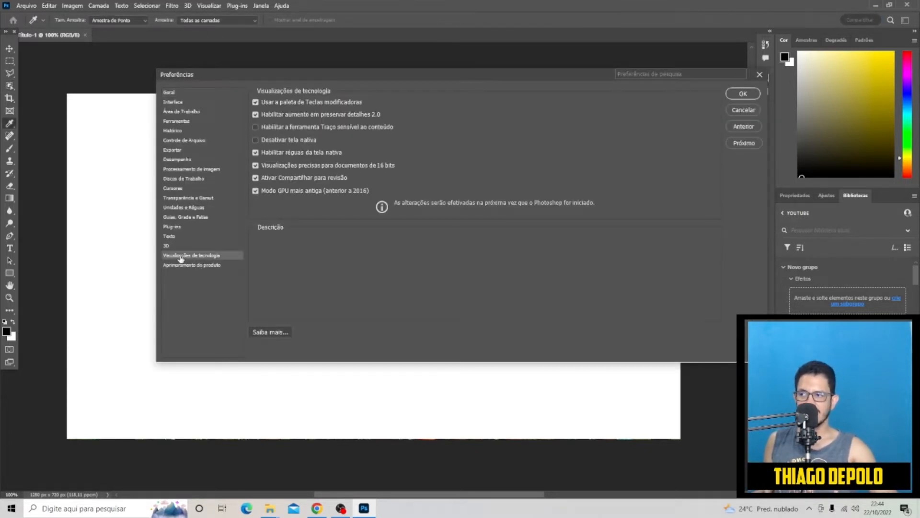
mouse_move(277, 191)
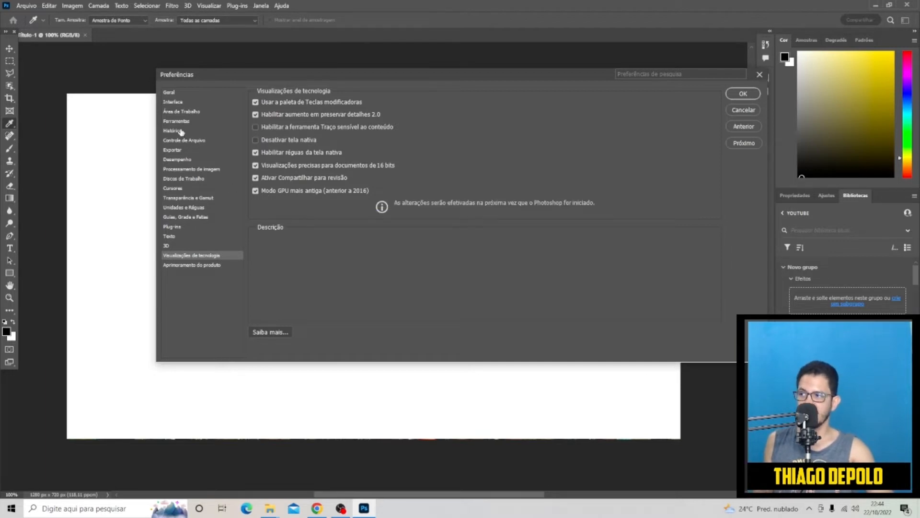
In the image processing preferences, compare the subject selection processing options and set it to Nuvem (resultados detalhados)
click(190, 141)
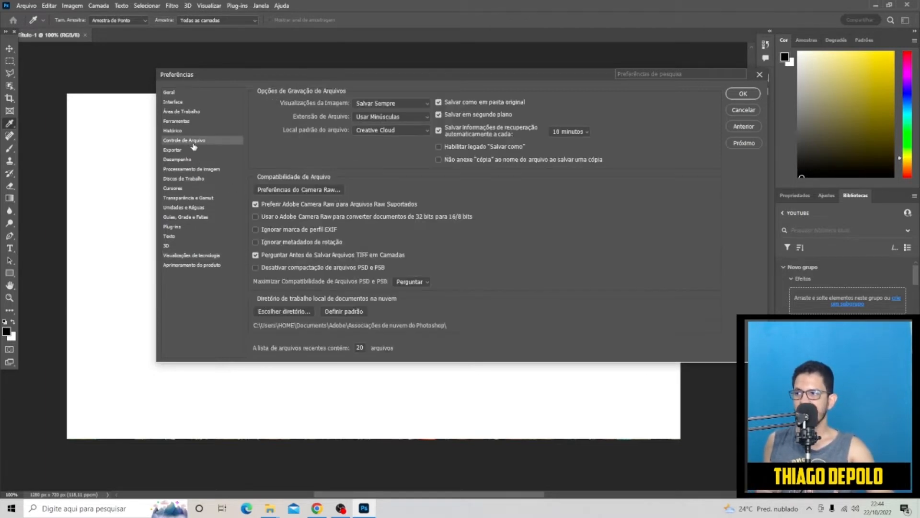
click(194, 169)
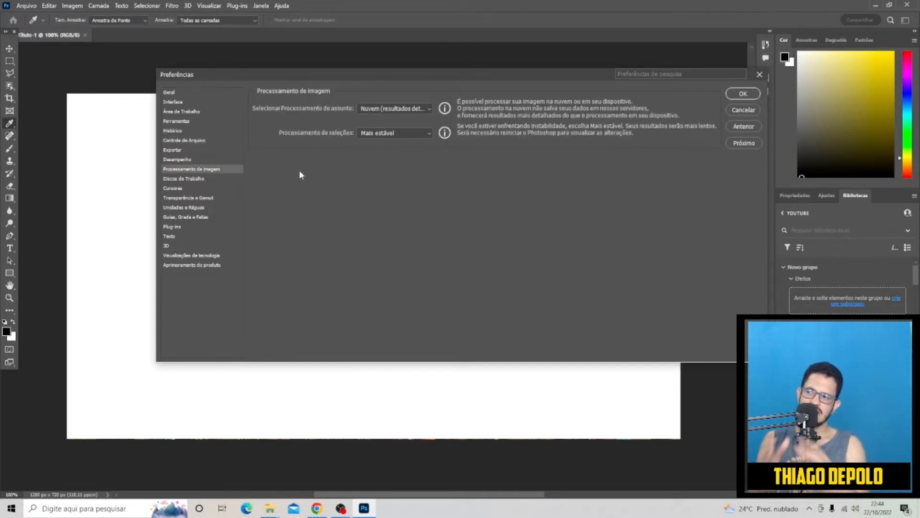
click(375, 110)
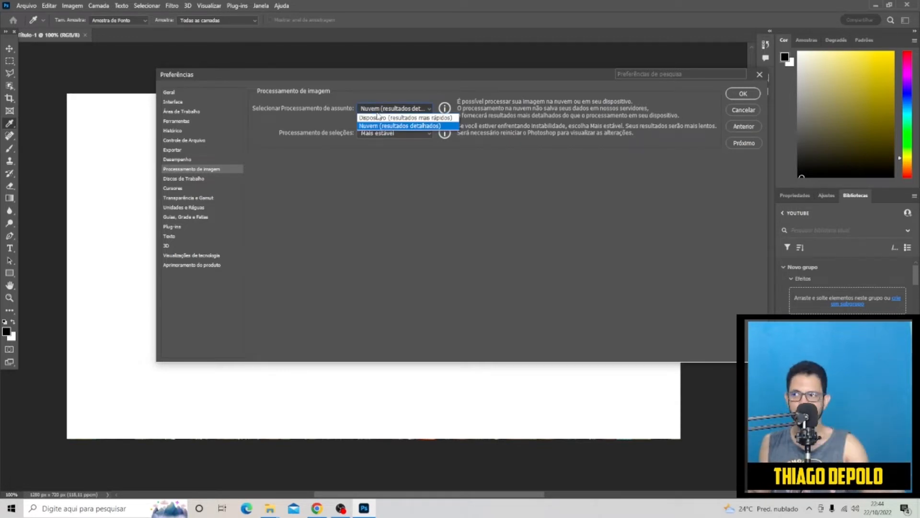
click(405, 117)
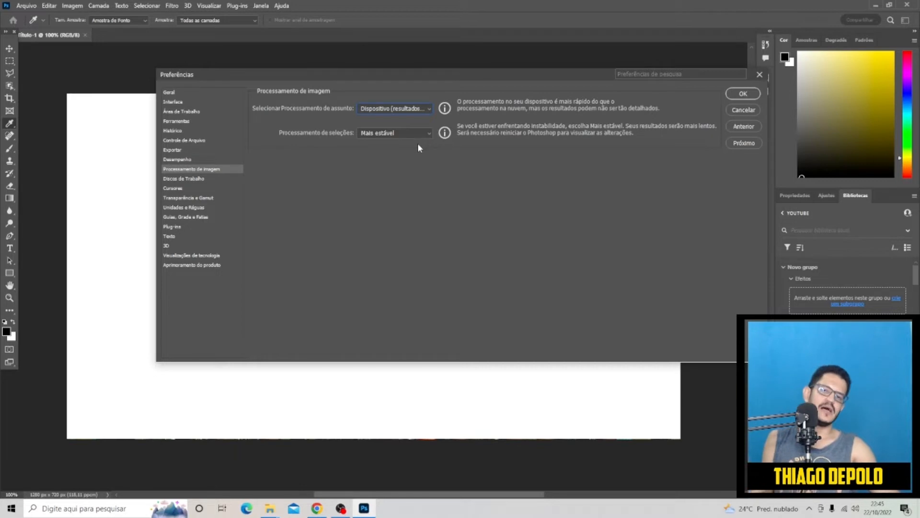
click(404, 111)
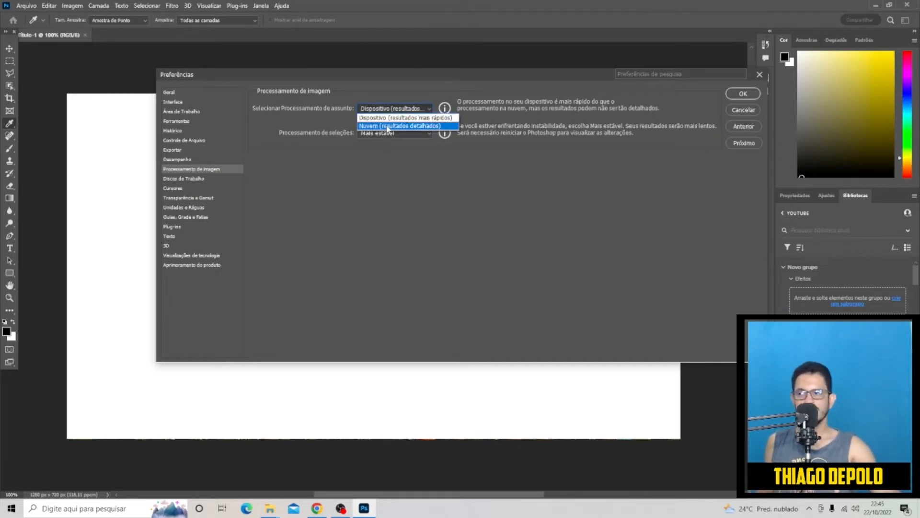
click(394, 126)
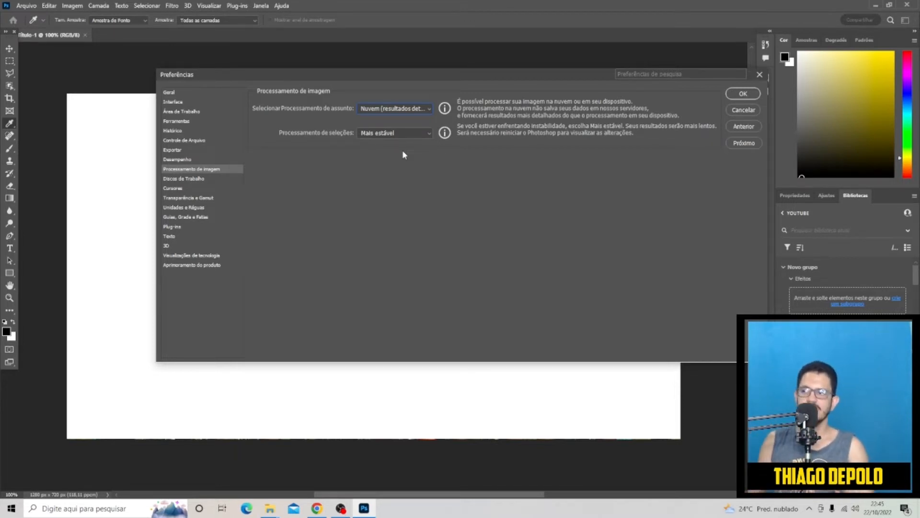
click(393, 115)
click(389, 128)
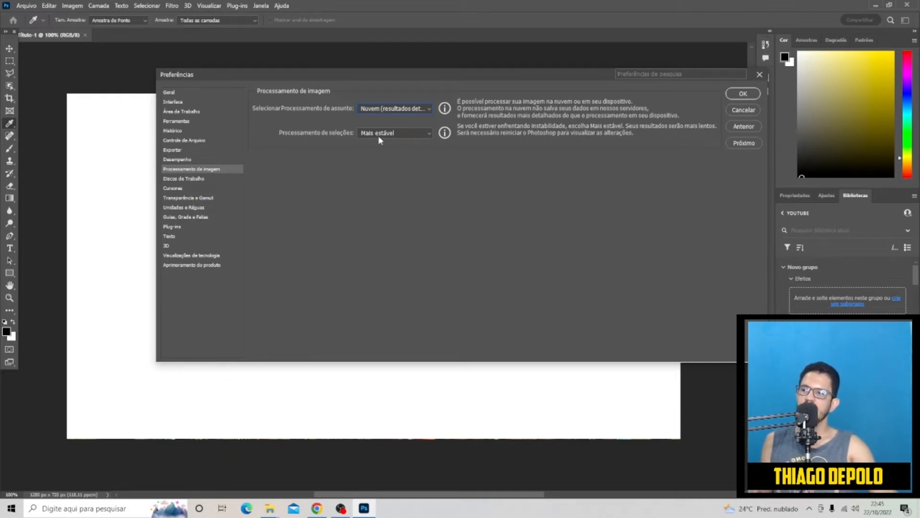
Set the selection processing to Mais estável and apply the preferences
click(392, 134)
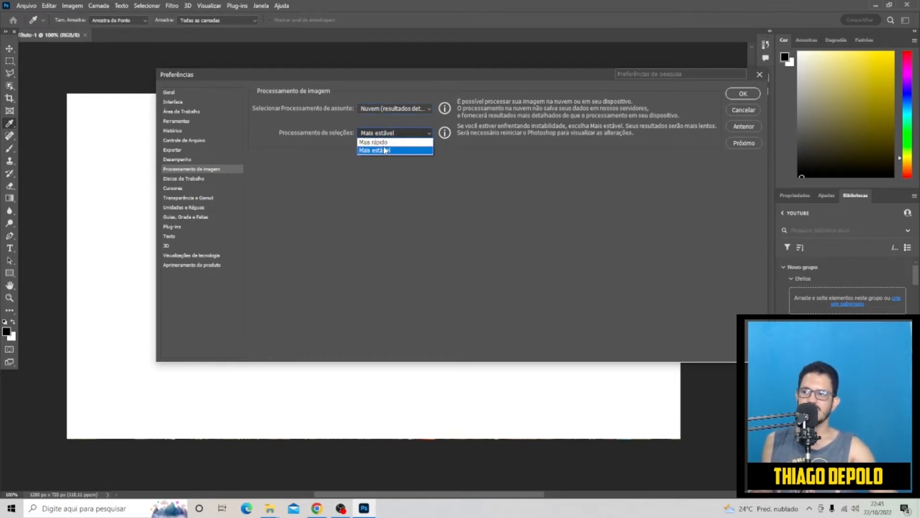
click(386, 148)
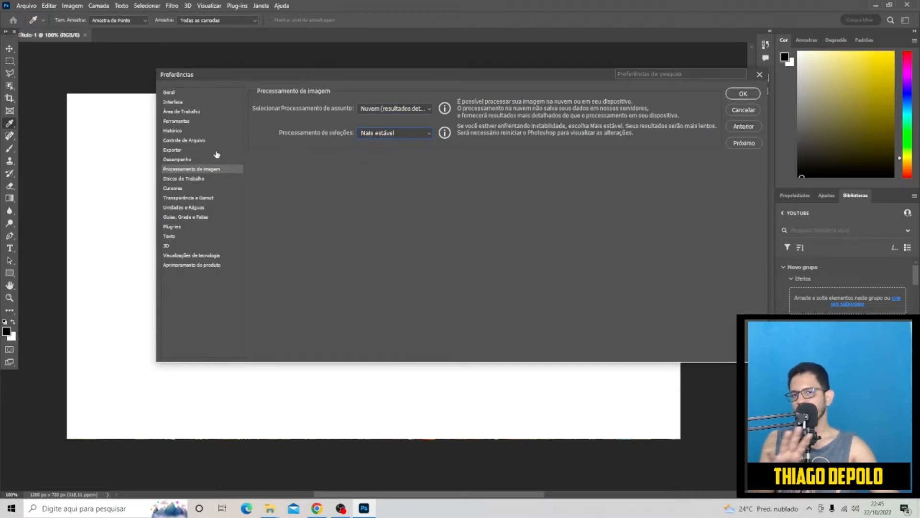
click(743, 94)
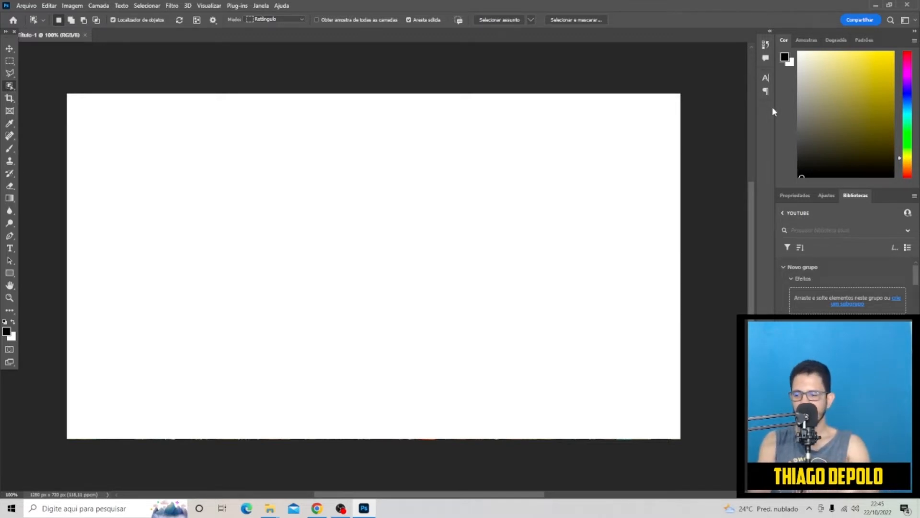
Open the image woman-332278_1920 from the desktop, leaving its missing colour profile as is
key(ctrl+o)
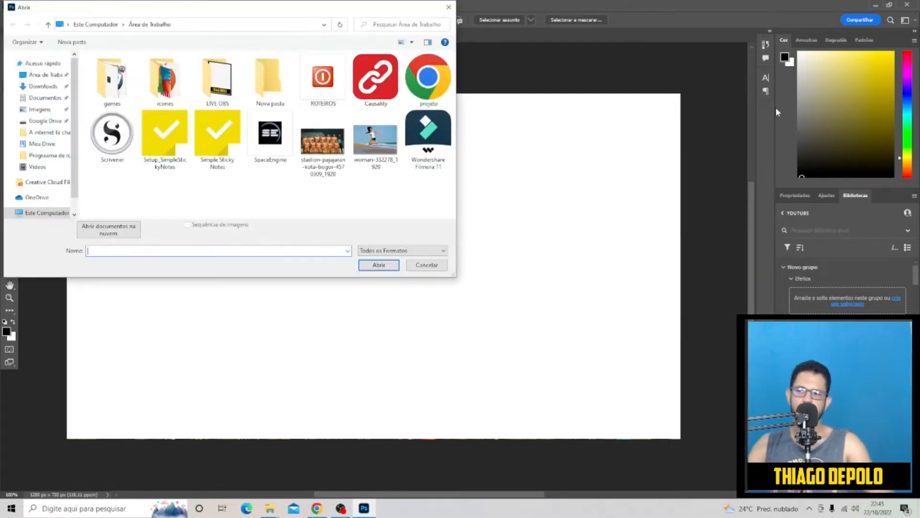
double_click(372, 144)
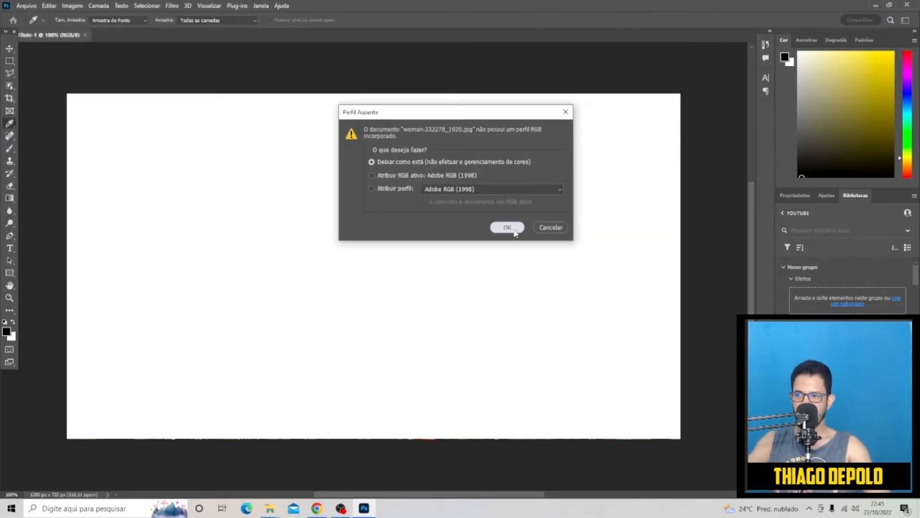
click(507, 228)
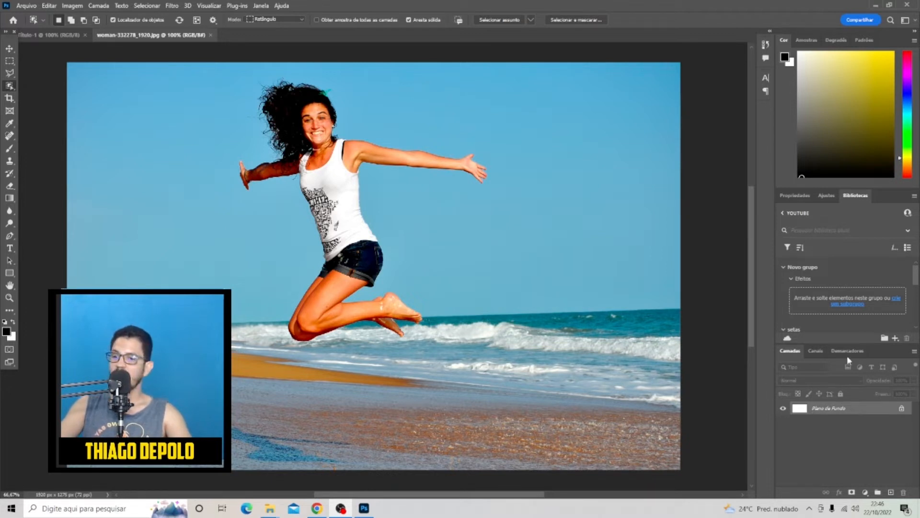
Activate the Object Selection tool and select the jumping woman with the automatic subject selection
right_click(9, 88)
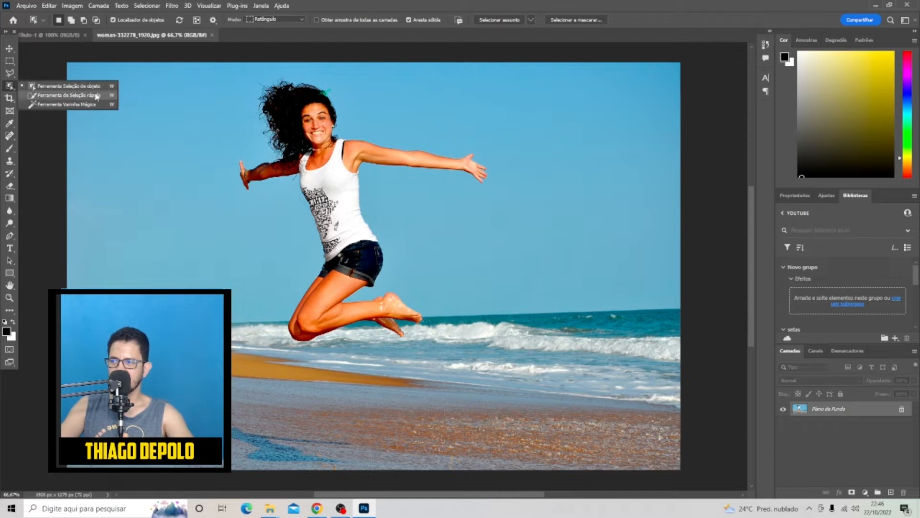
click(76, 88)
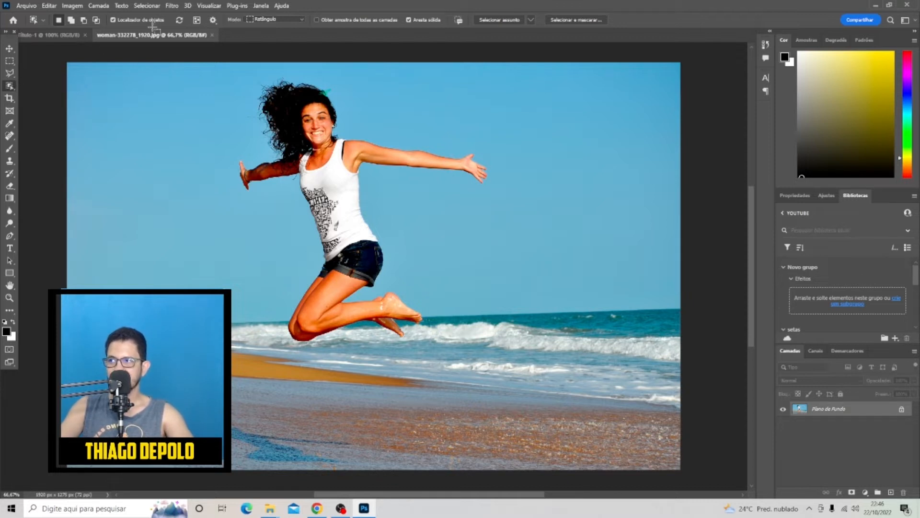
click(147, 6)
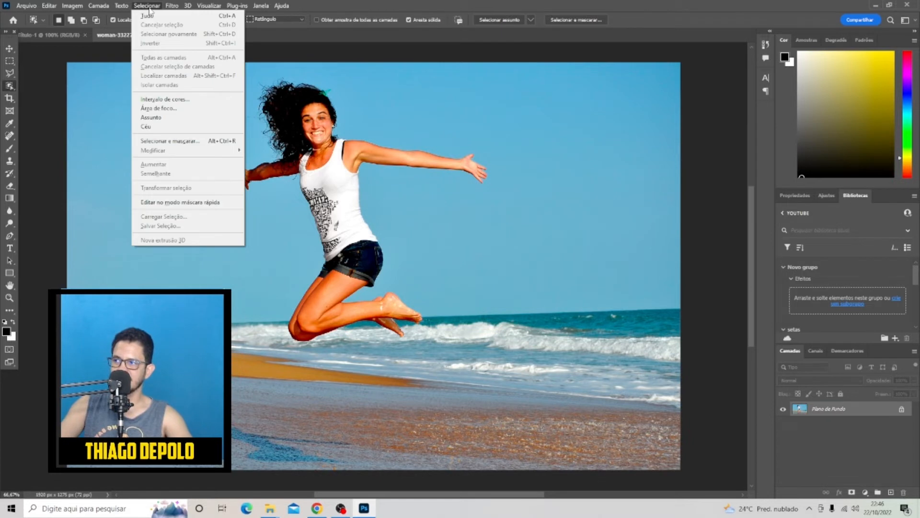
click(168, 120)
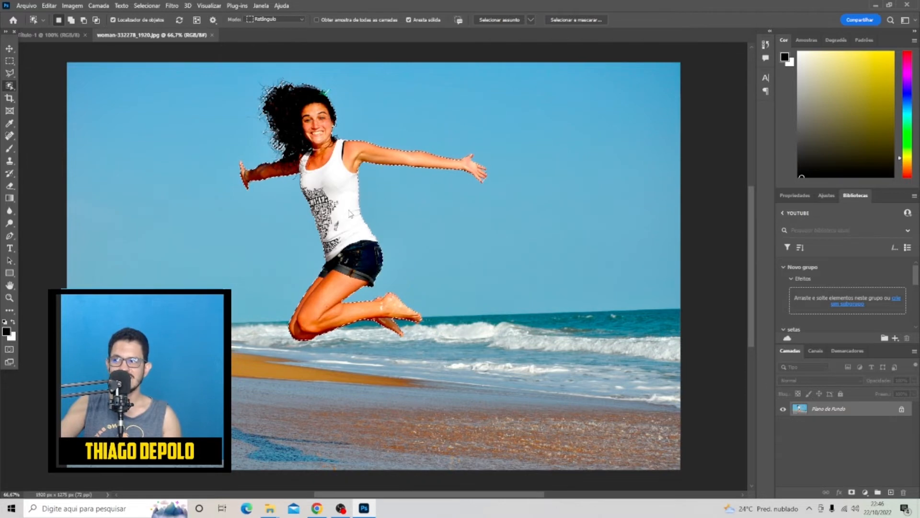
Refine the woman's selection in Select and Mask with smoothing (Suavizar) 7 and feather (Difusão) 1,1 px
scroll(280, 119, up, 2)
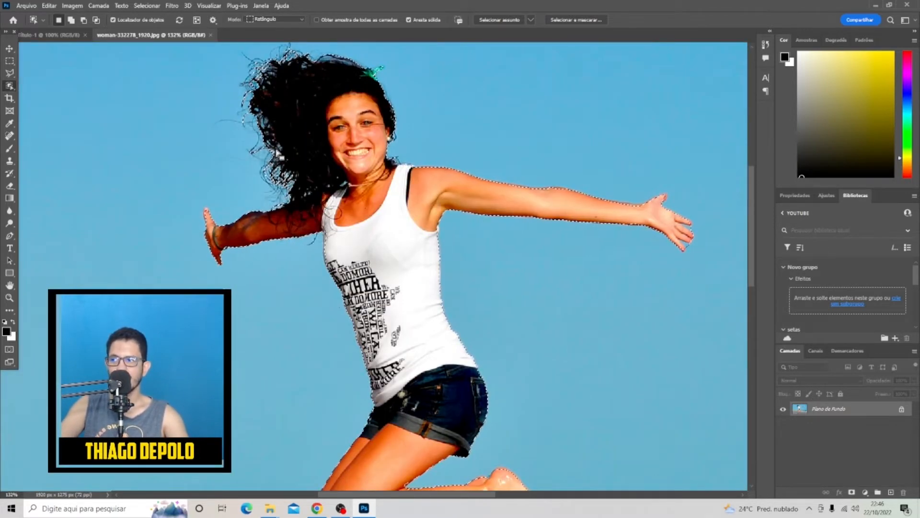
scroll(279, 154, down, 2)
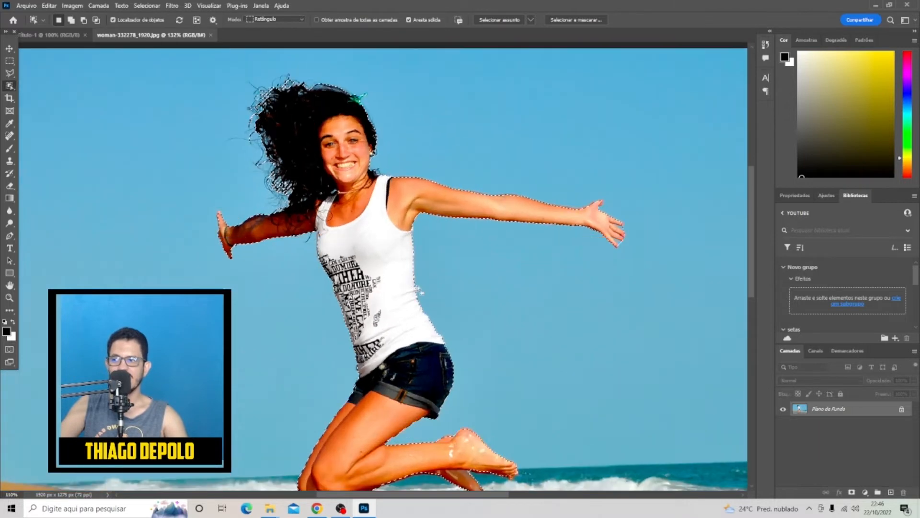
scroll(419, 289, up, 2)
scroll(419, 289, down, 1)
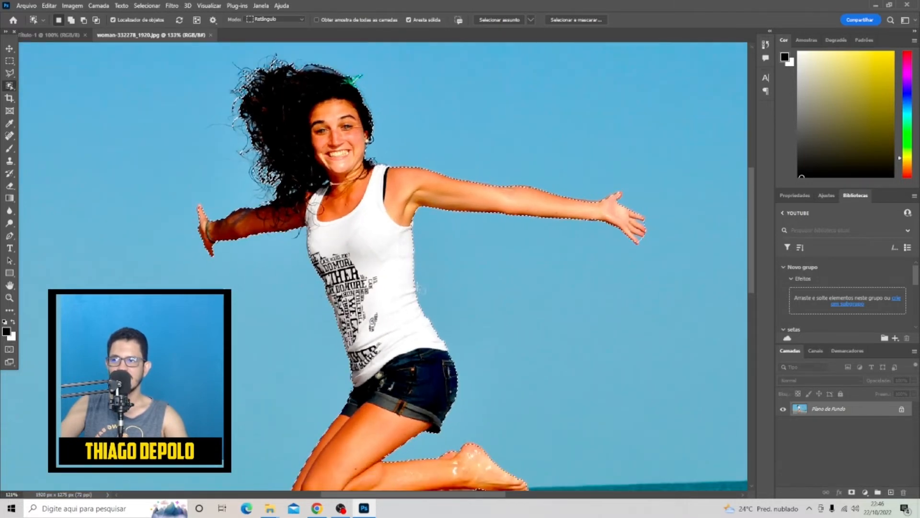
click(577, 20)
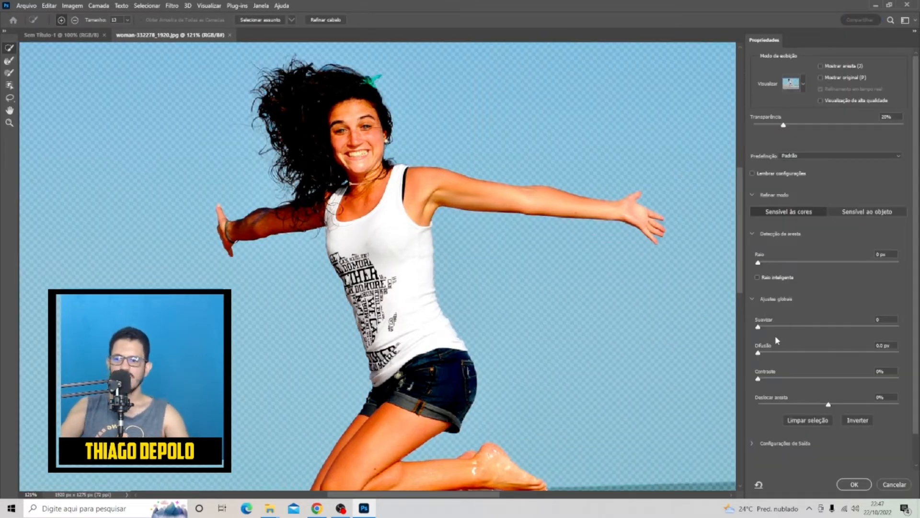
drag(758, 327, 761, 378)
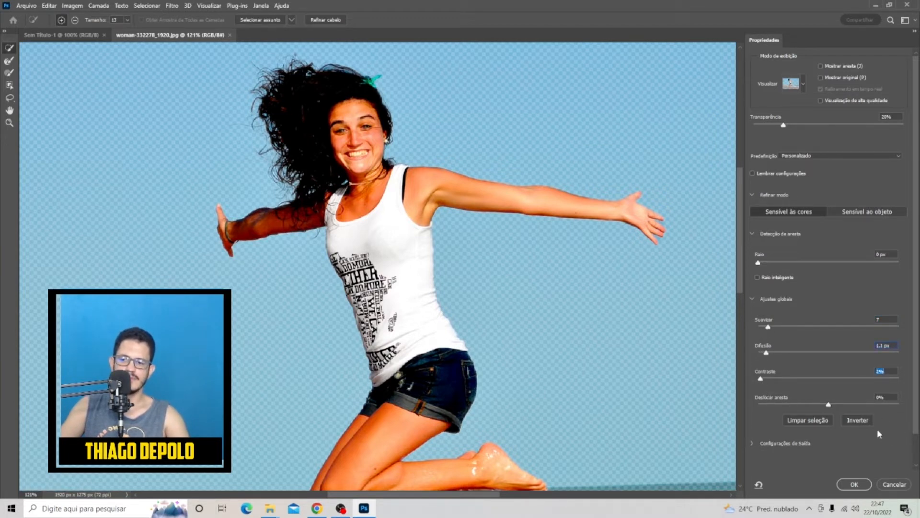
Reset the contrast to 0% and output the cut-out to a new layer, toggling visibility of the background and cut-out layers
click(753, 444)
scroll(785, 403, down, 2)
scroll(787, 393, down, 1)
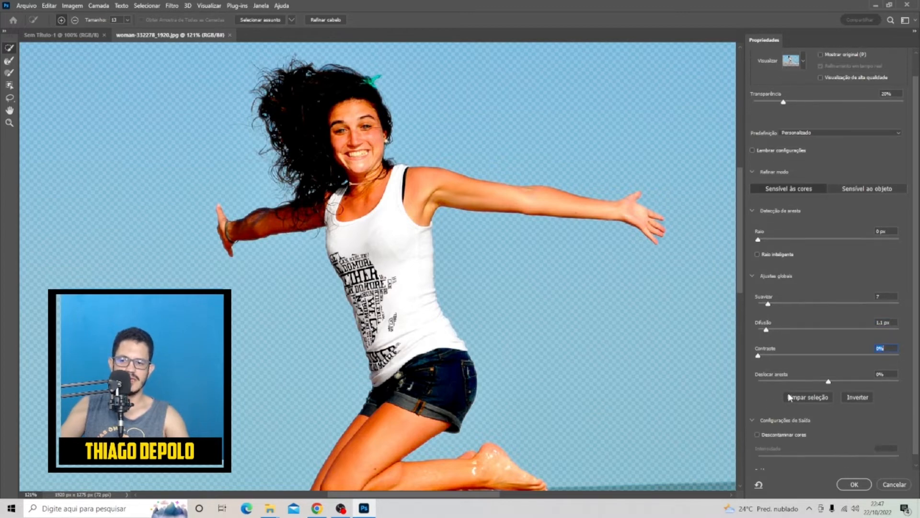
click(825, 466)
click(853, 485)
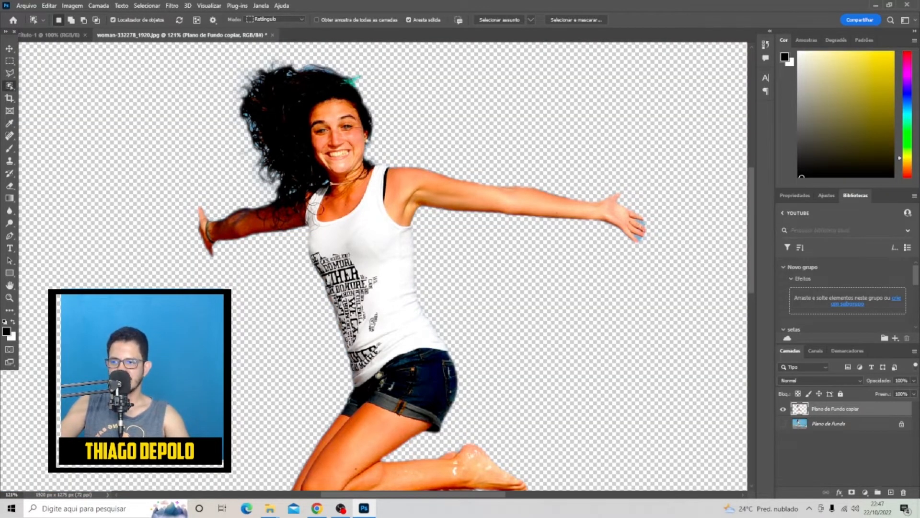
click(783, 423)
click(784, 408)
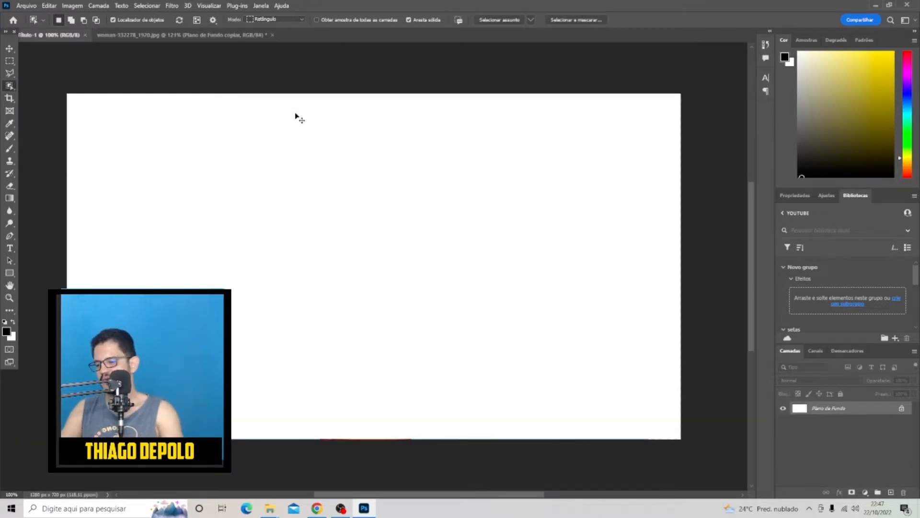
Open the football team photo stadion-pajajaran-kota-bogor-4570309_1920, leaving its missing colour profile as is
key(ctrl+o)
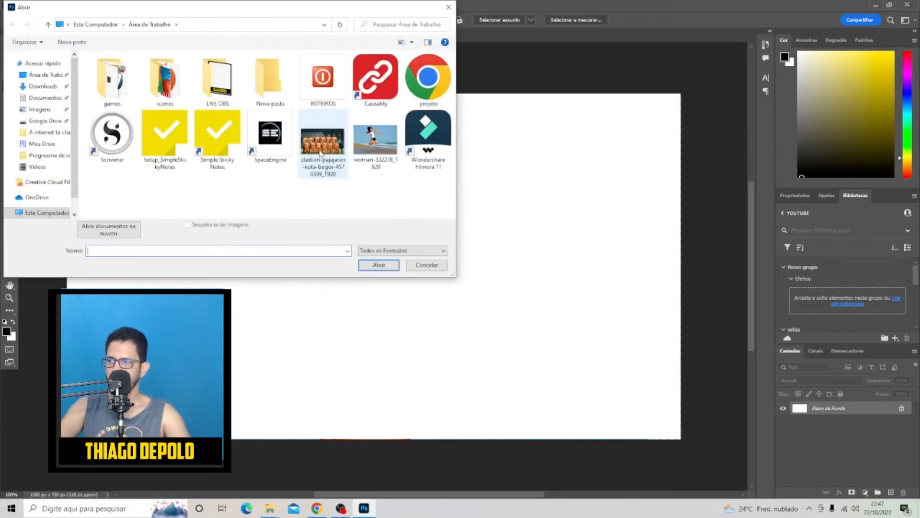
double_click(320, 146)
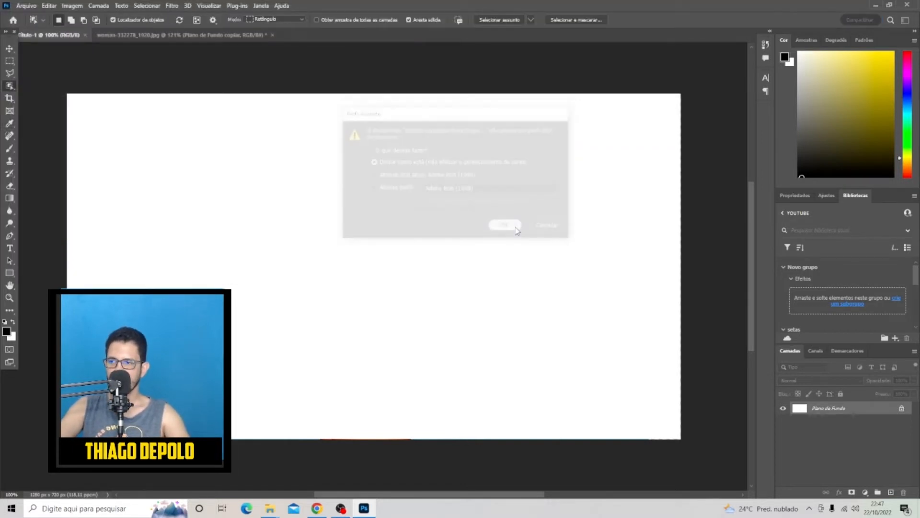
click(506, 225)
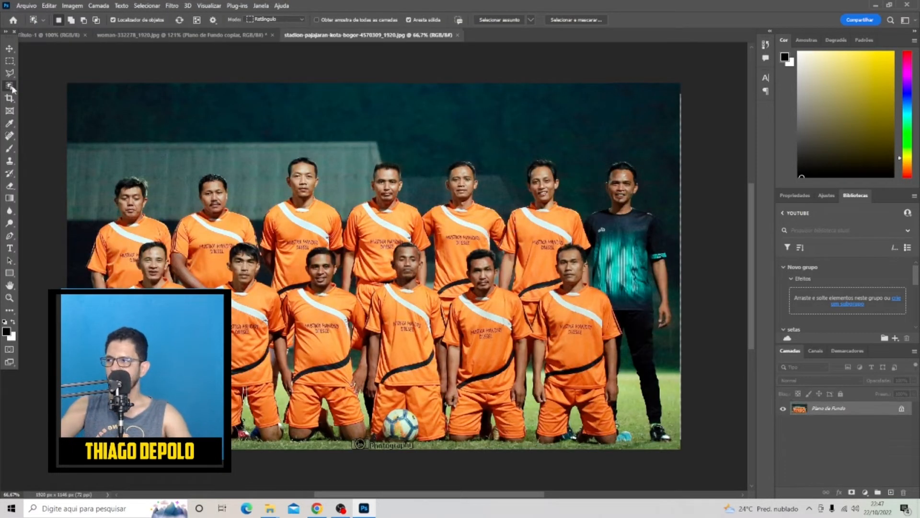
Select the standing player in the dark teal shirt by framing him with a rectangular Object Selection
right_click(9, 87)
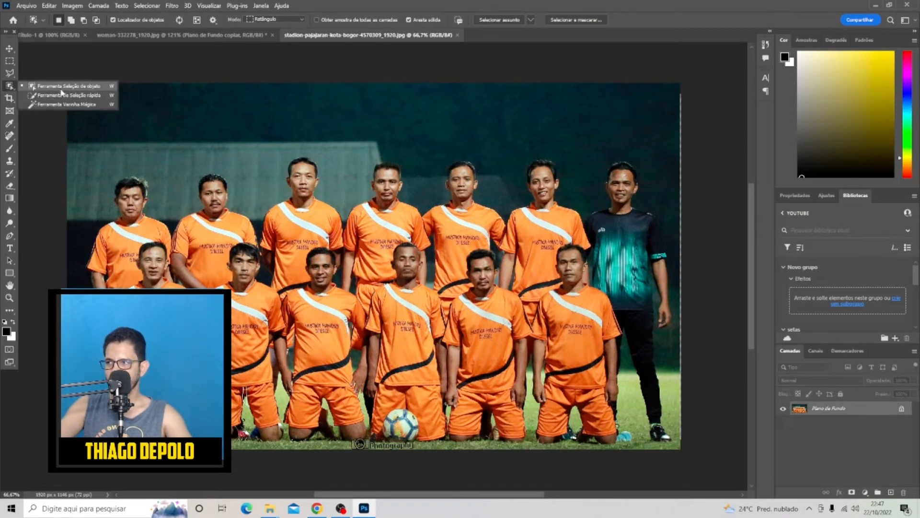
click(58, 87)
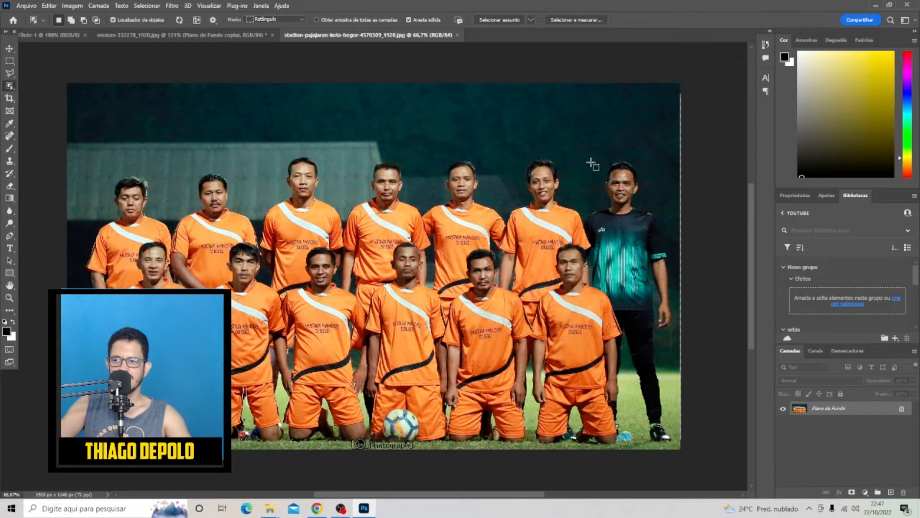
drag(591, 160, 676, 441)
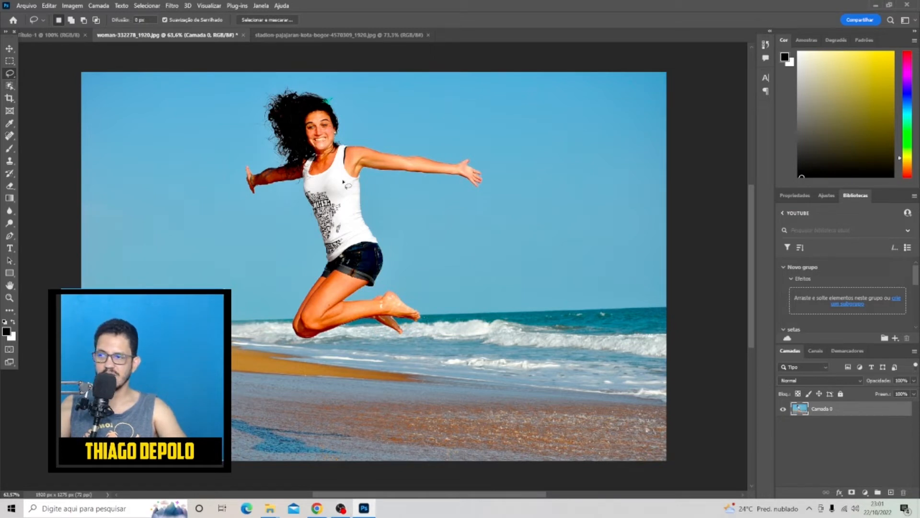
Select the jumping woman with the Object Selection tool and remove her using Excluir e preencher a seleção
click(10, 86)
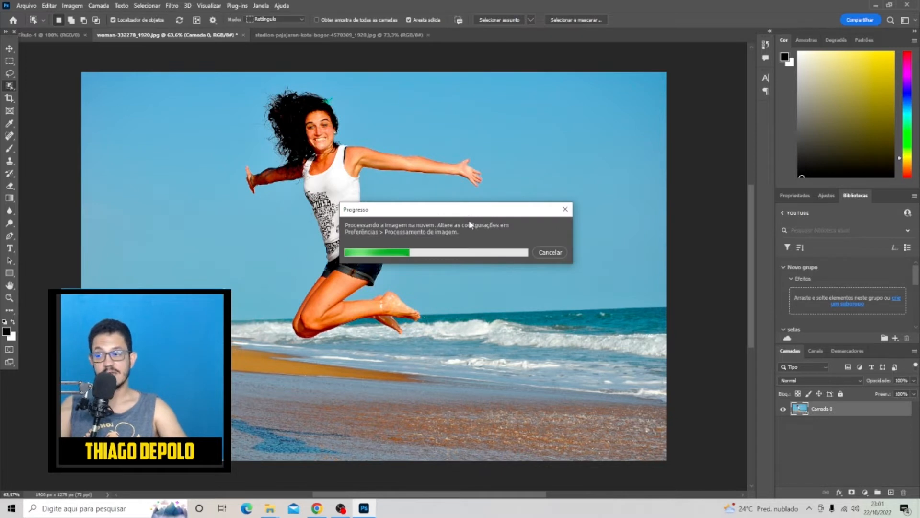
right_click(348, 177)
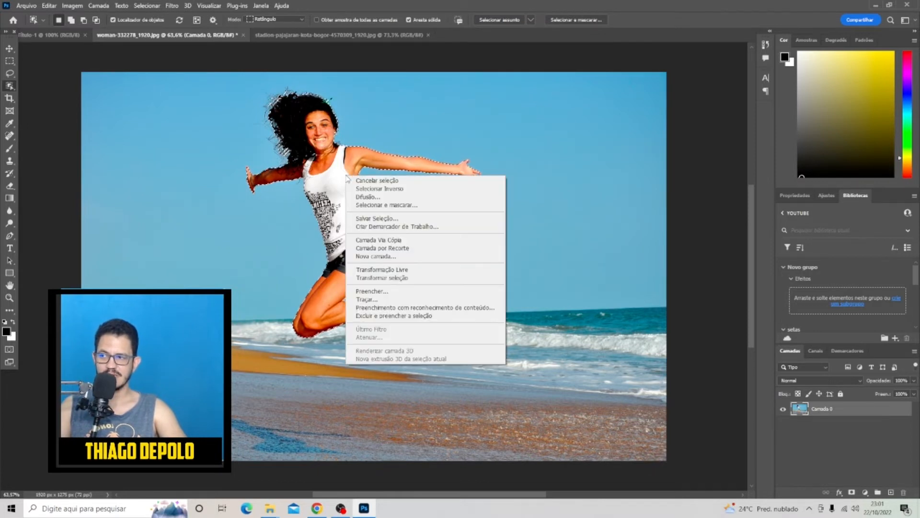
click(418, 316)
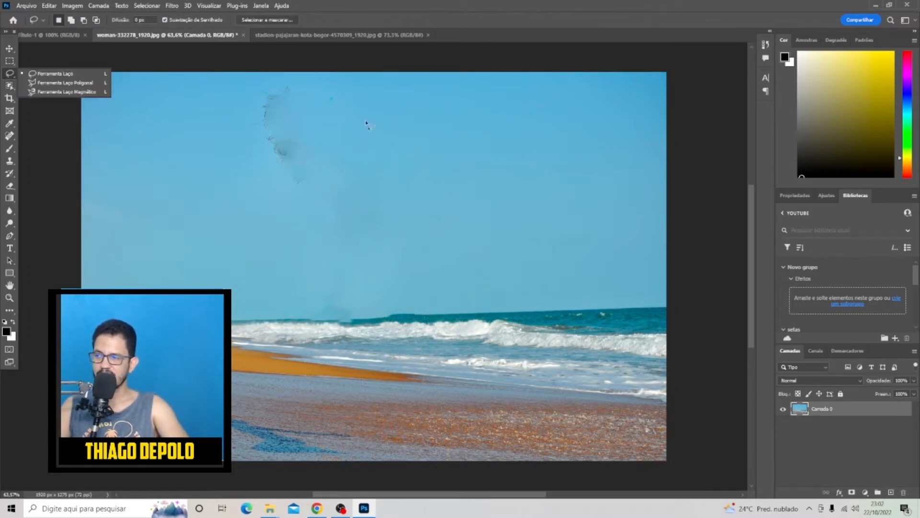
Lasso the leftover hair smudges in the sky, fill them with Sensível a conteúdo at 100% opacity, and clear the selection
mouse_move(294, 80)
mouse_down()
mouse_move(242, 110)
mouse_move(237, 154)
mouse_move(321, 212)
mouse_move(357, 136)
mouse_up()
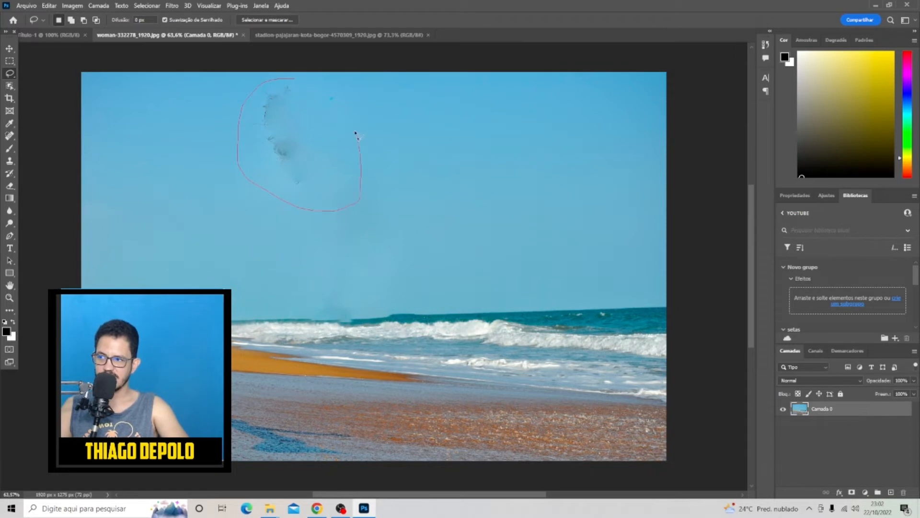
drag(296, 94, 285, 78)
right_click(282, 132)
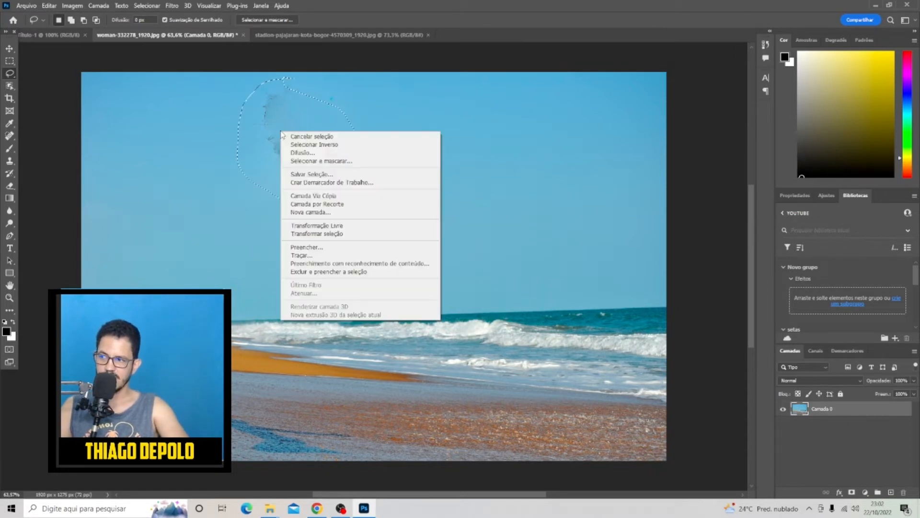
click(349, 247)
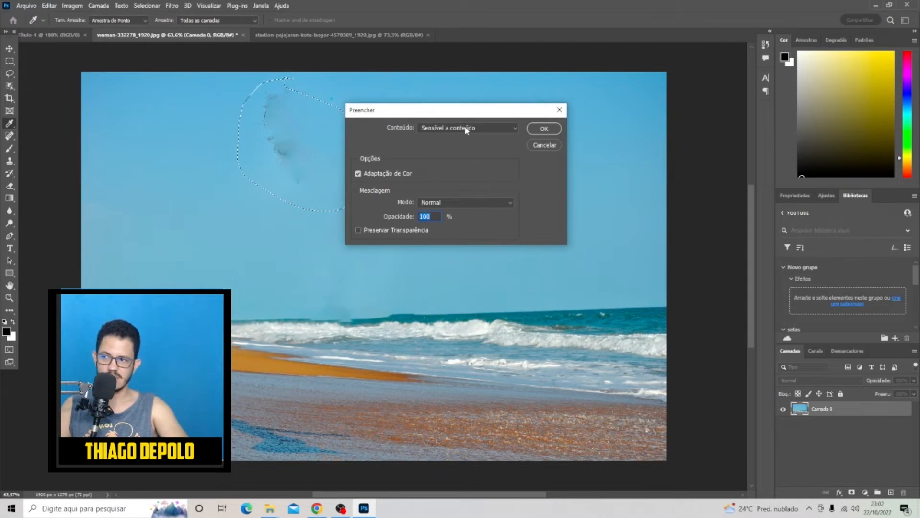
click(539, 128)
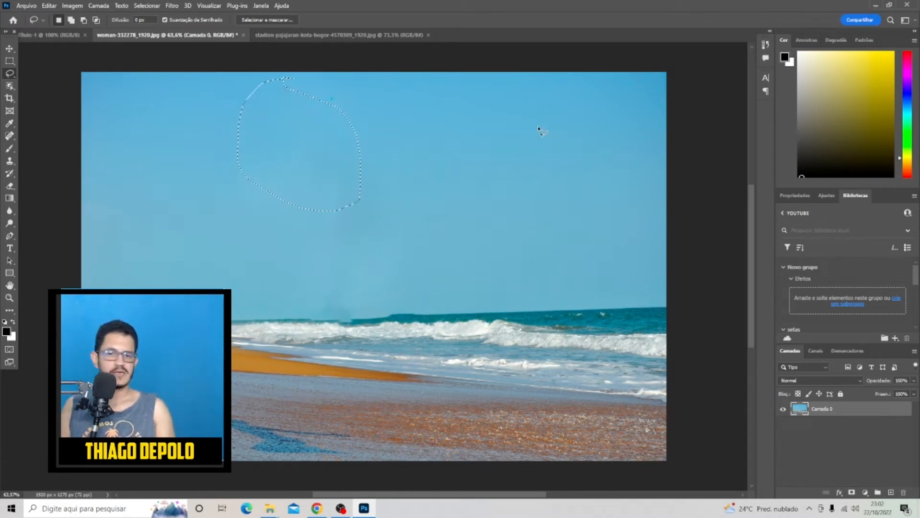
key(ctrl+d)
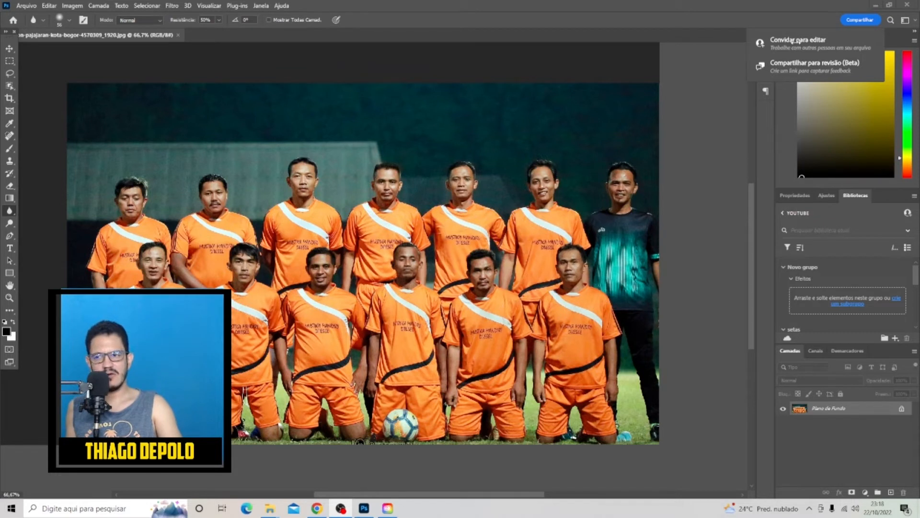
Start sharing the football team photo through Compartilhar para revisão (Beta) and save it as a Photoshop file on the desktop
click(736, 139)
click(863, 21)
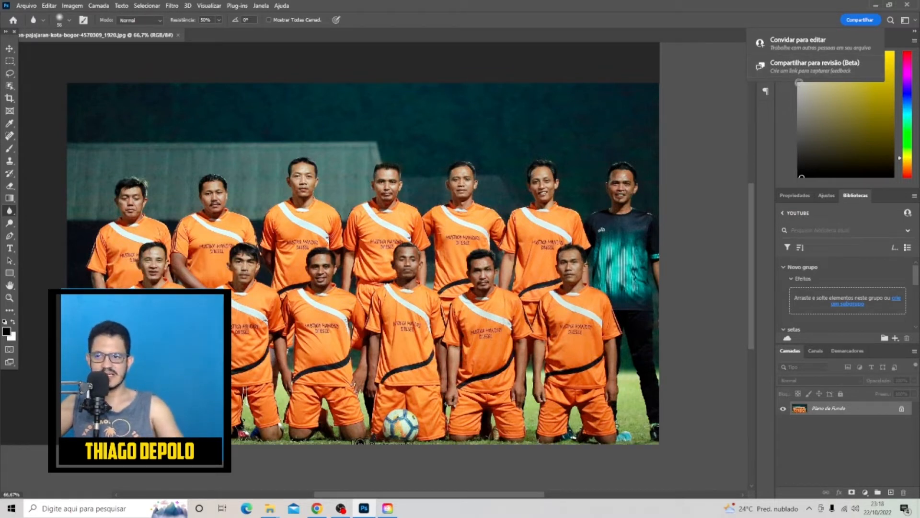
click(815, 67)
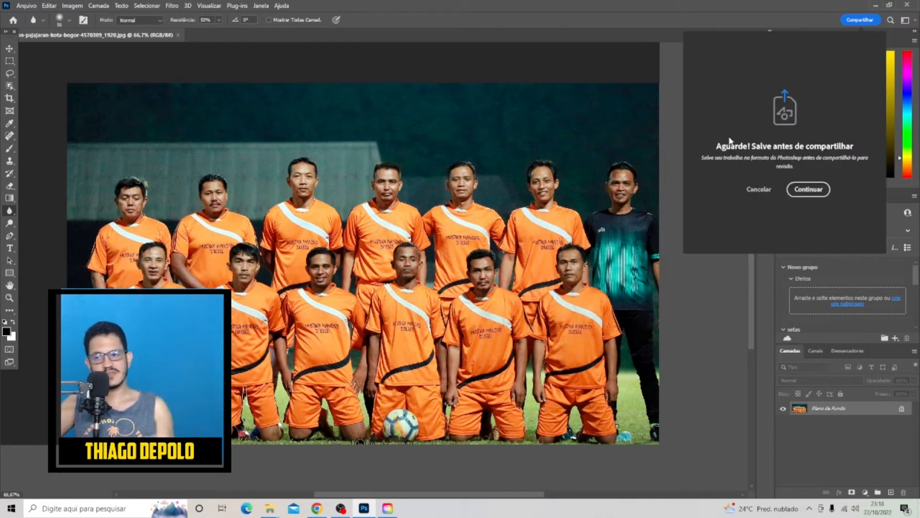
click(804, 190)
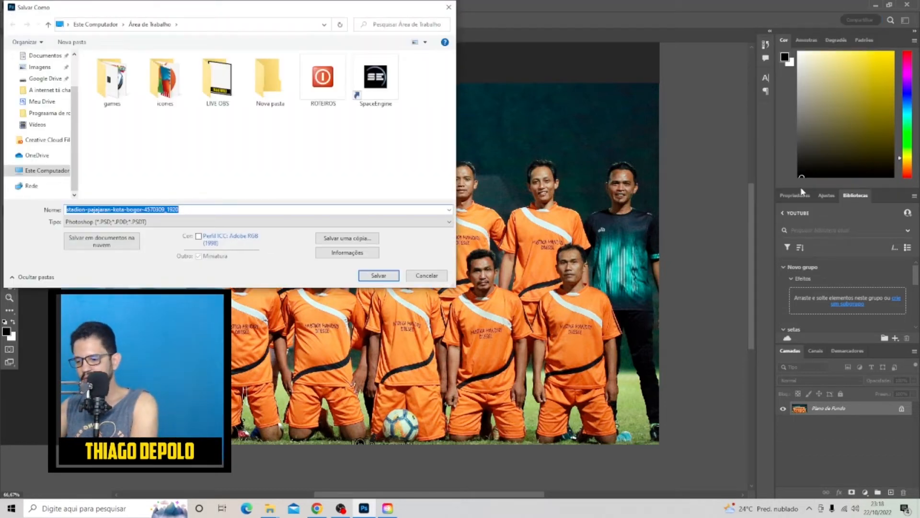
text(time)
key(Return)
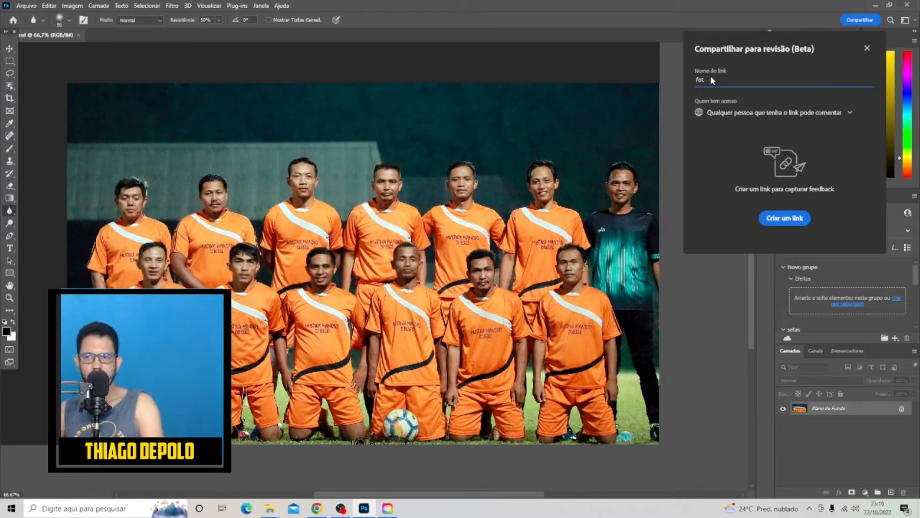
Create a review link named "jogo" with access set to Qualquer pessoa que tenha o link pode comentar
click(858, 24)
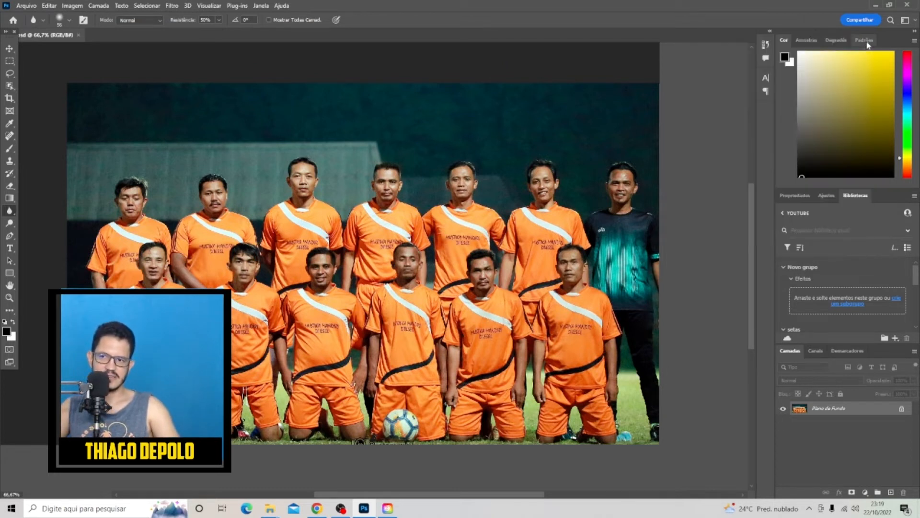
click(871, 22)
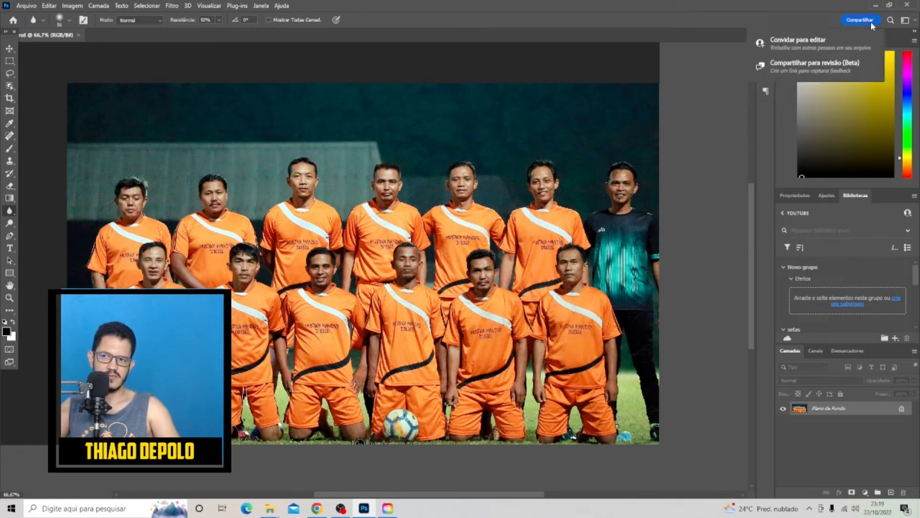
click(828, 67)
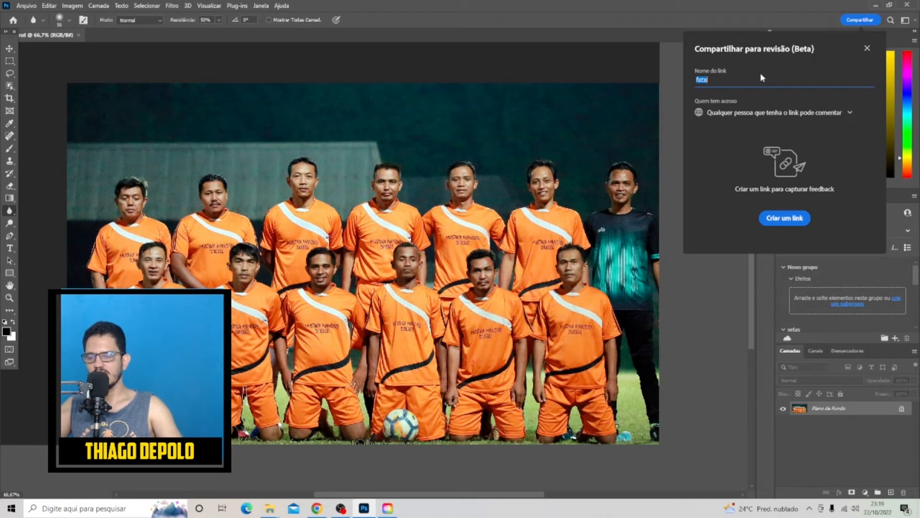
text(Jogo)
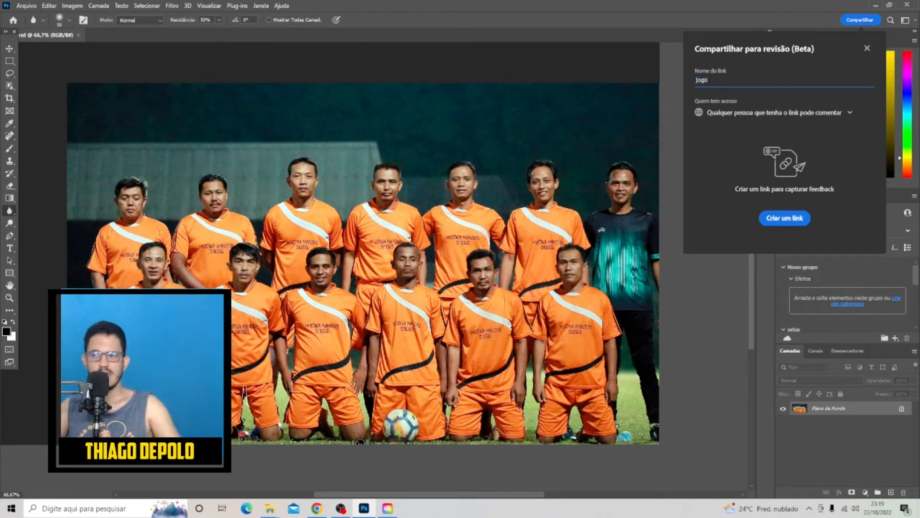
click(761, 114)
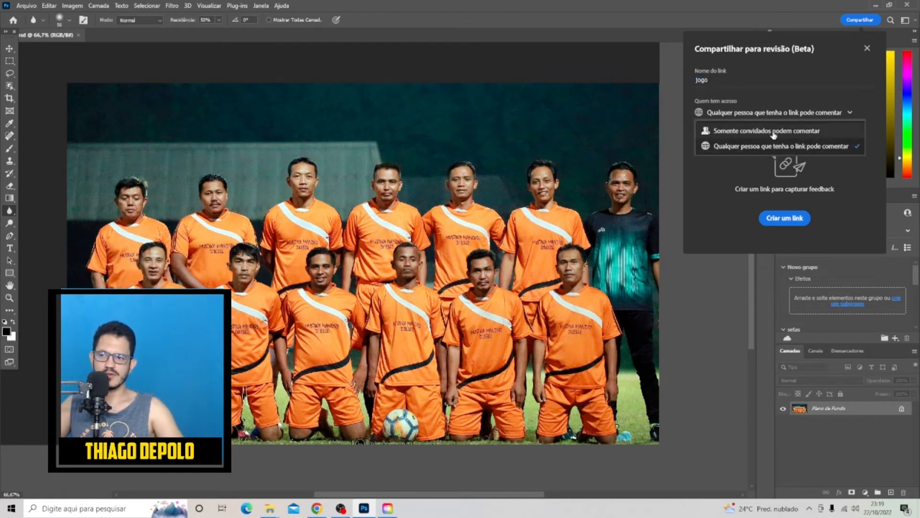
click(748, 146)
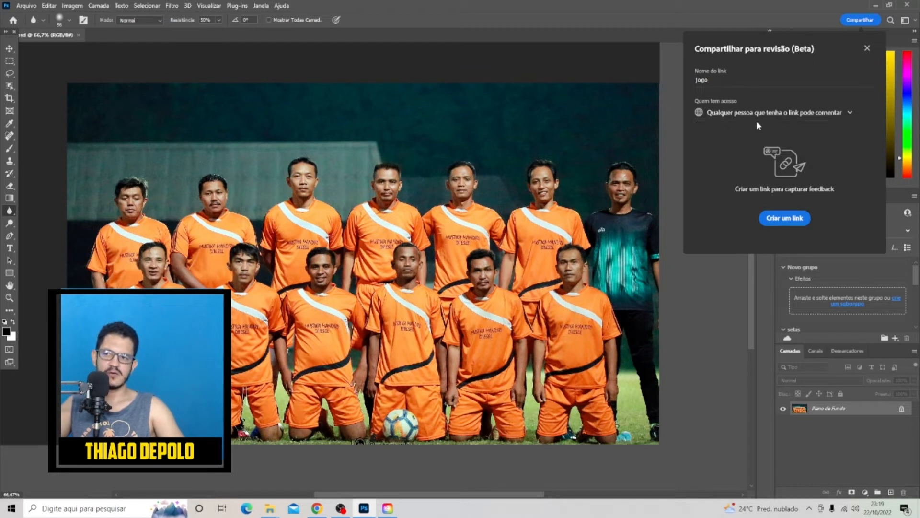
click(785, 224)
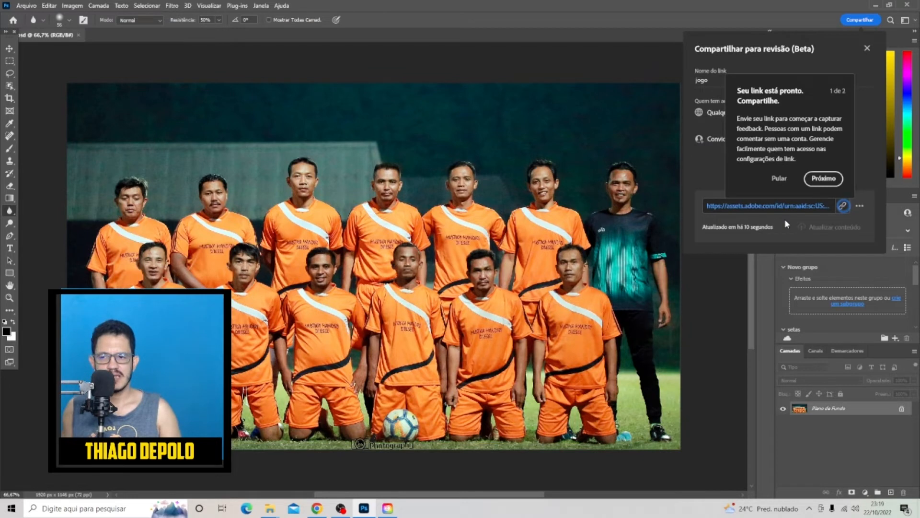
Dismiss the link tips, open the review link in the browser, and copy its web address
click(823, 179)
click(818, 201)
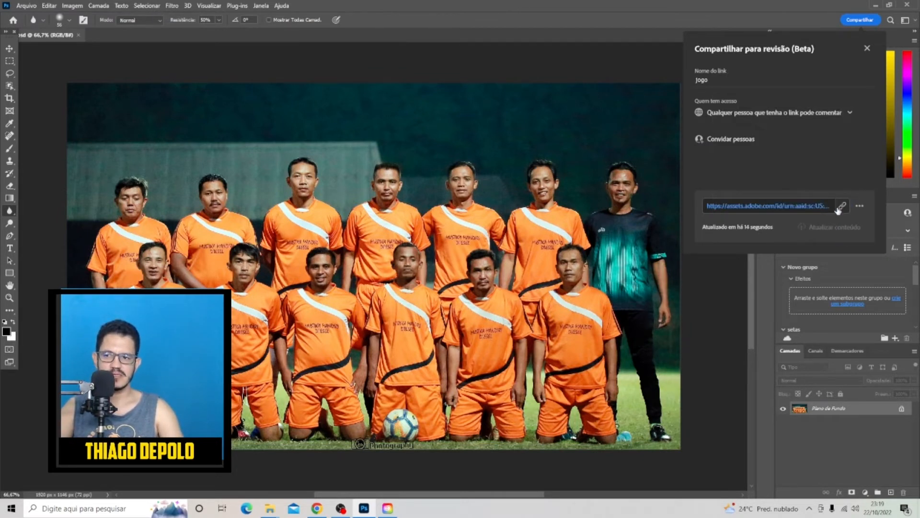
click(823, 207)
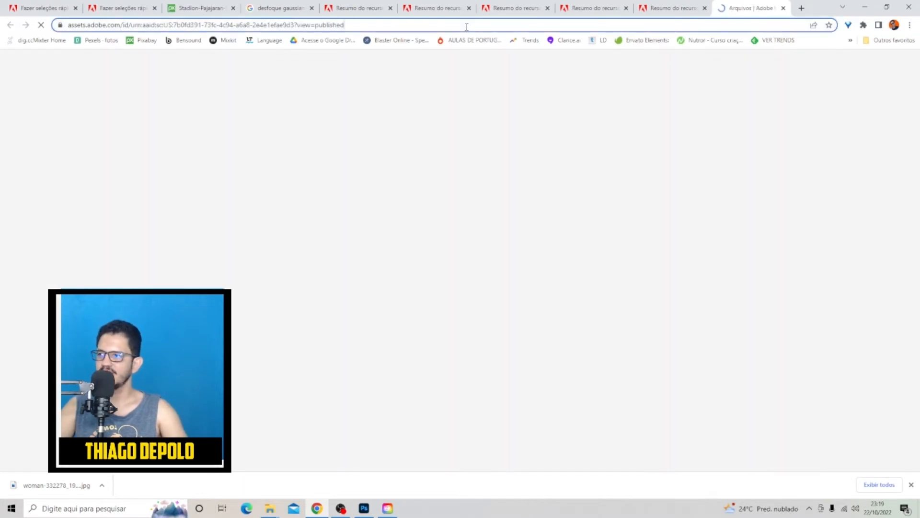
right_click(466, 27)
key(ctrl+c)
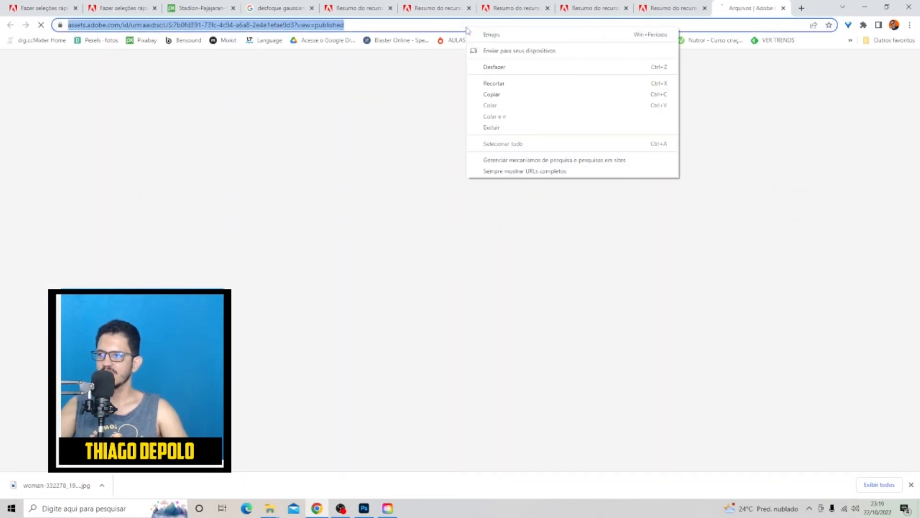
click(543, 95)
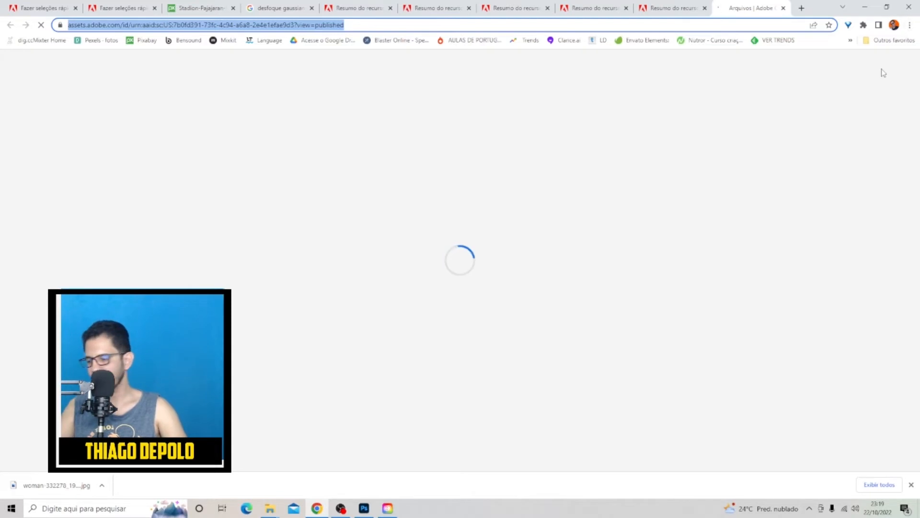
Load the copied review link in a new incognito Chrome window
key(ctrl+shift+n)
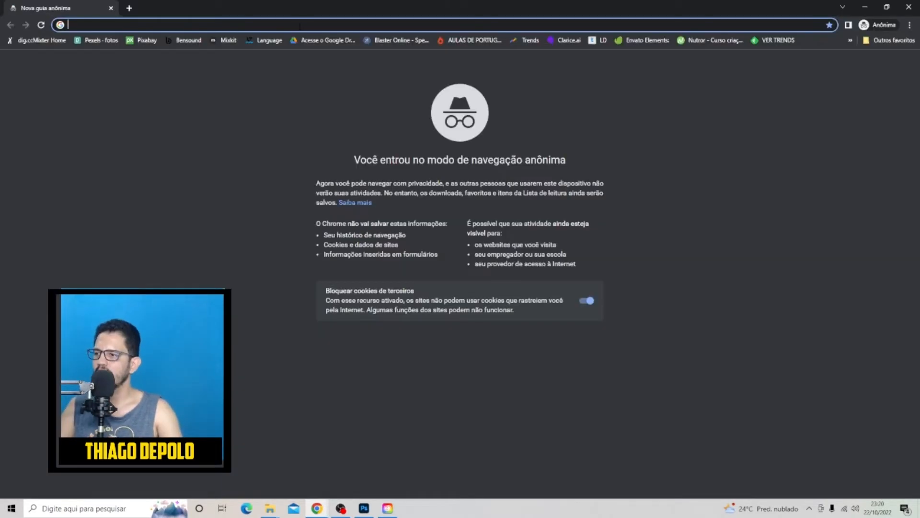
key(ctrl+v)
key(Return)
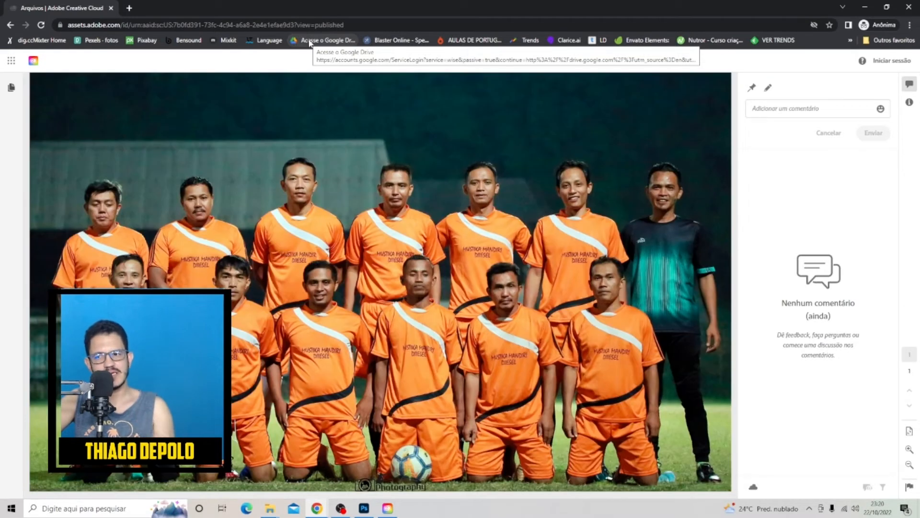
Submit a comment addressed to the designer by first name, asking "pode mudar a cor da camisa do time"
click(817, 107)
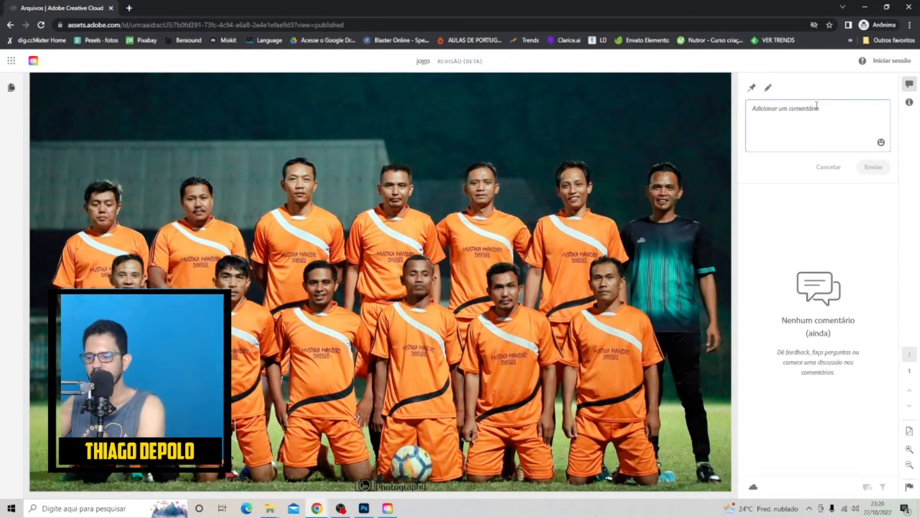
text(Thiago)
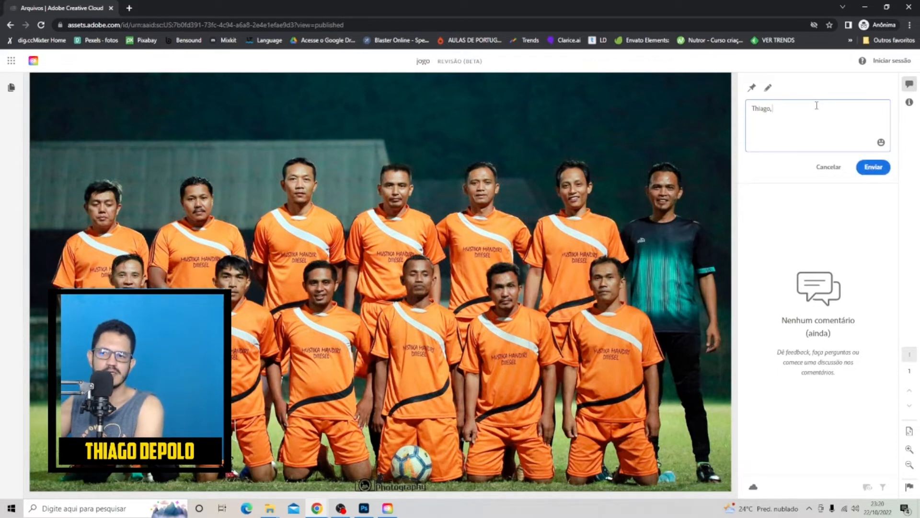
text(, pode mu)
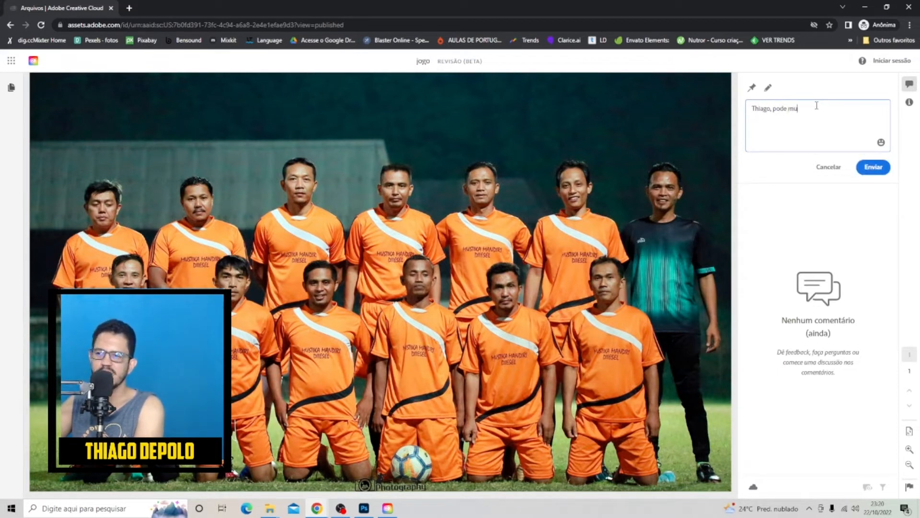
text(dar a cor da)
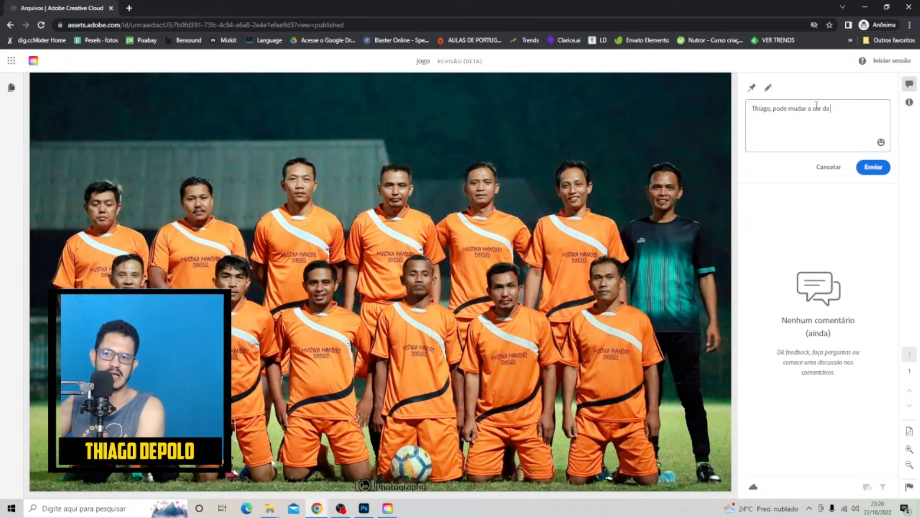
text( camisa do time)
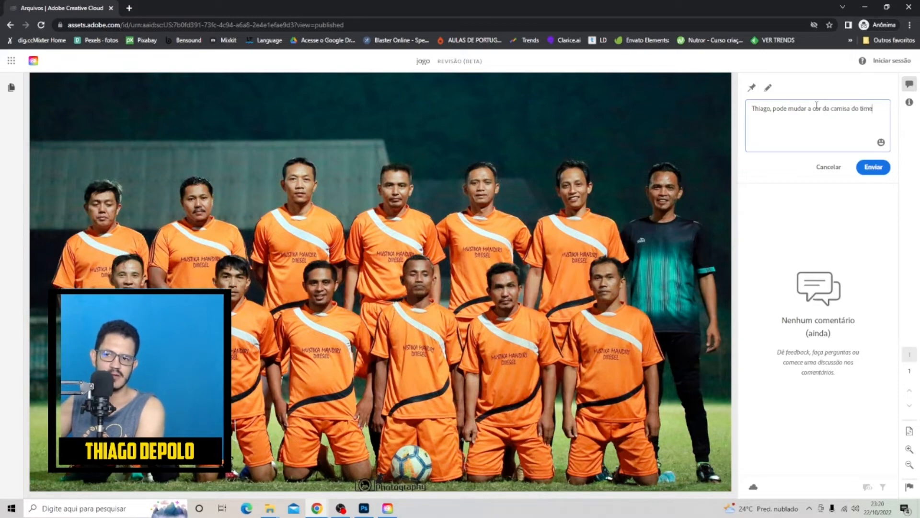
click(871, 172)
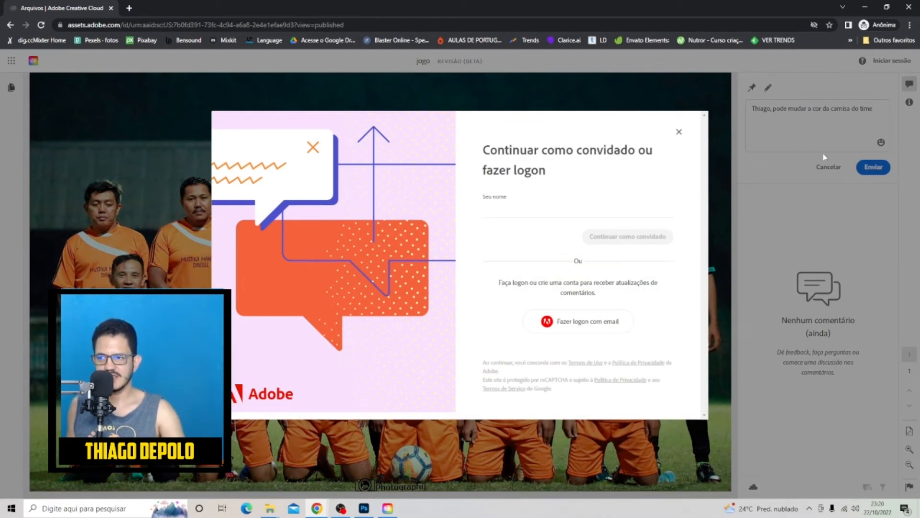
Enter the reviewer's name and continue as a guest to send the comment
click(553, 210)
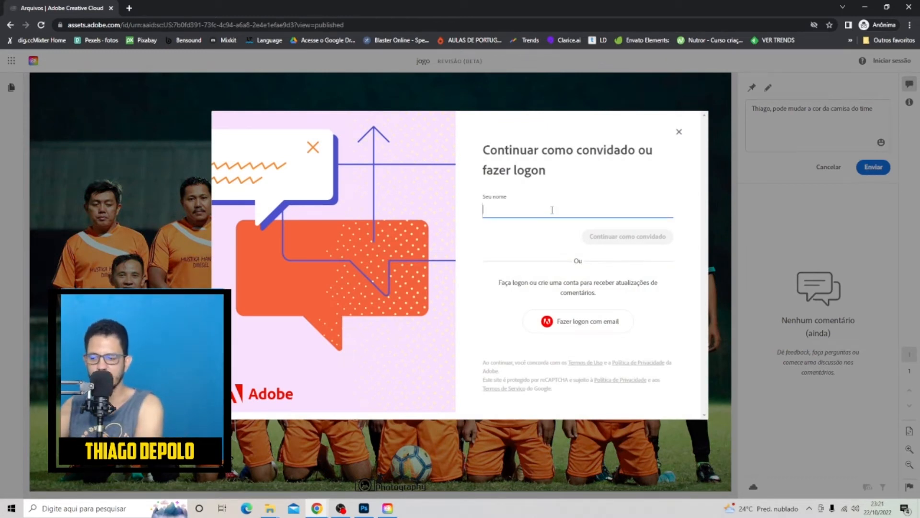
text(daniel)
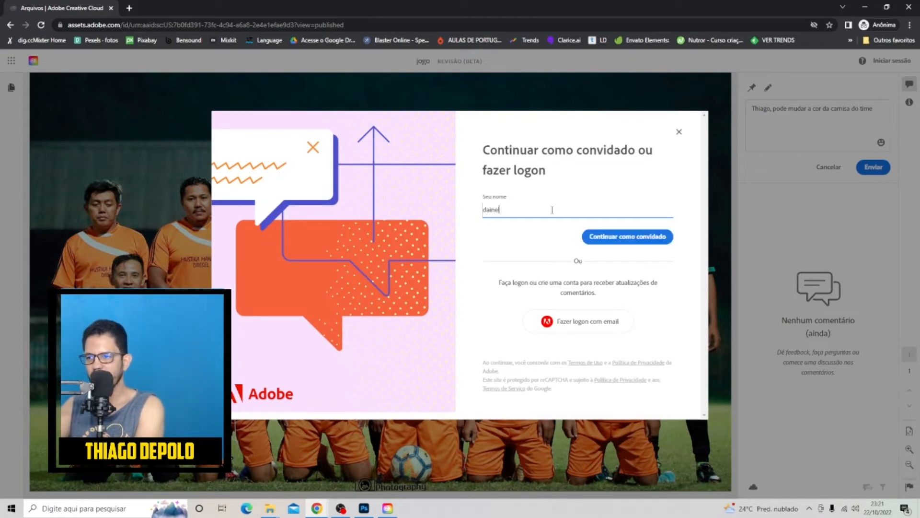
click(617, 245)
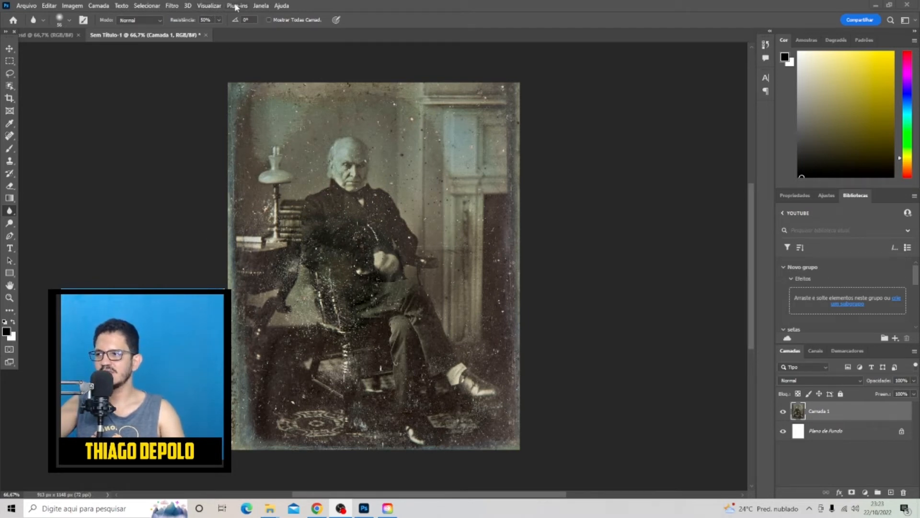
Open Neural Filters on the old photo and download the files for the photo restoration filter, Restauração de fotos
click(190, 7)
mouse_move(180, 8)
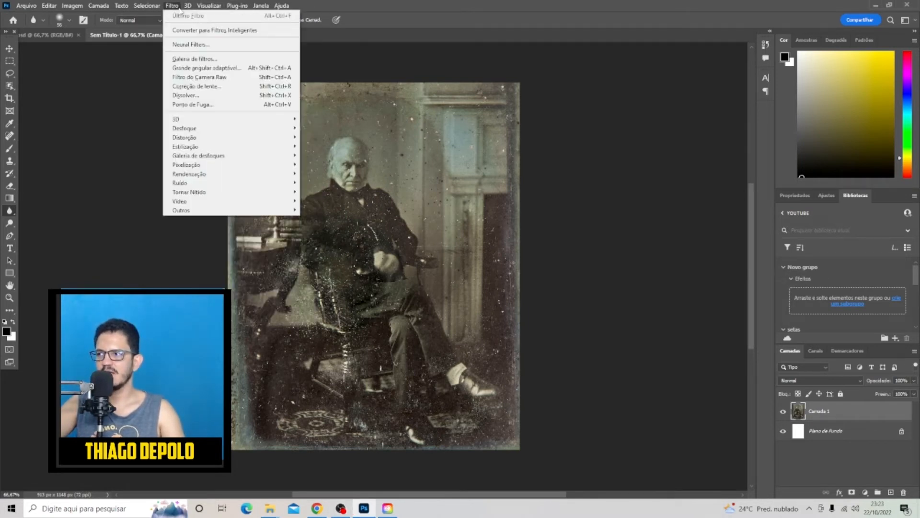
click(203, 44)
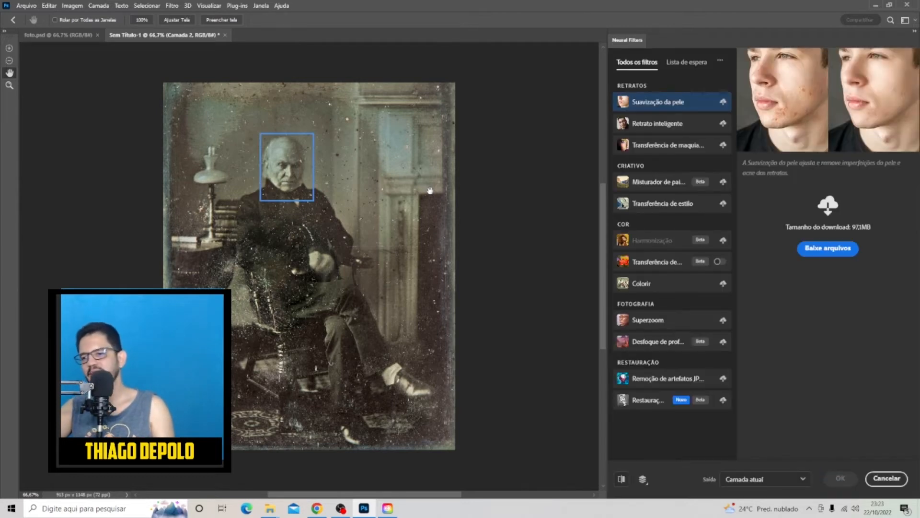
click(649, 401)
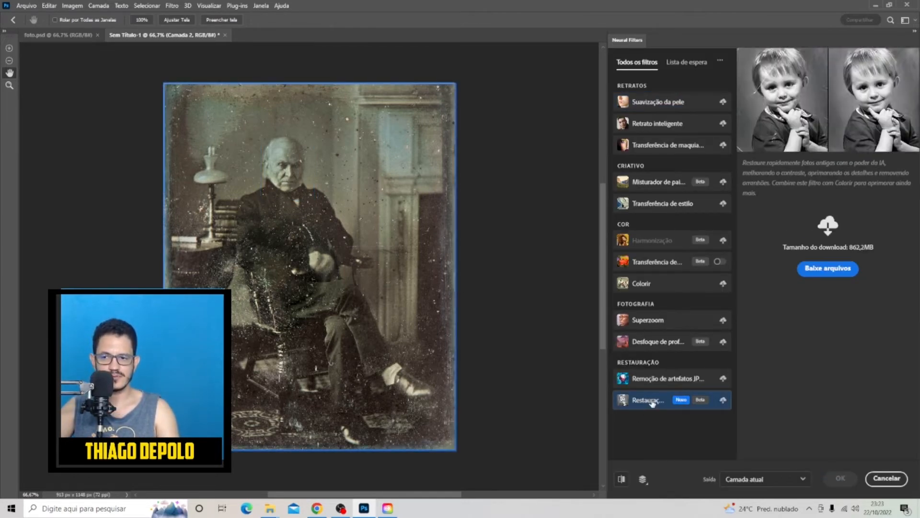
click(834, 270)
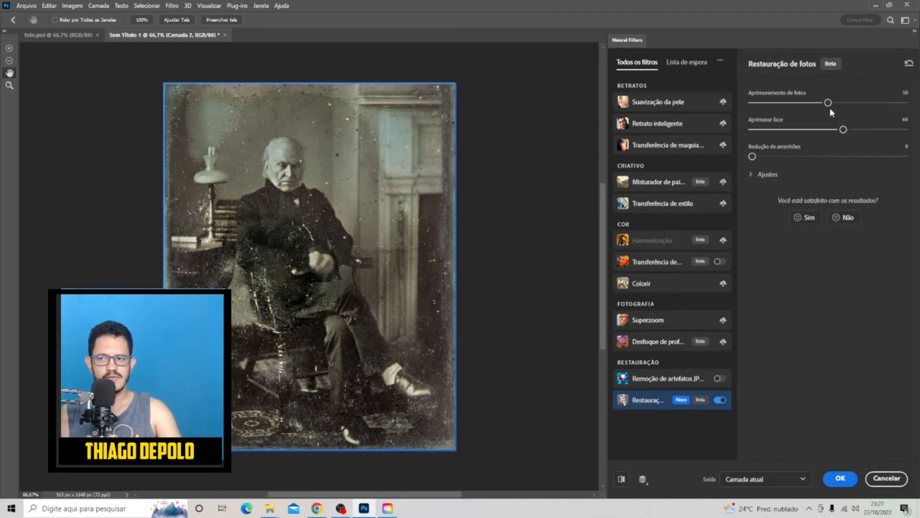
Restore the photo with Aprimoramento de fotos at 68 and Redução de arranhões at 56, outputting the result to a new layer
click(842, 102)
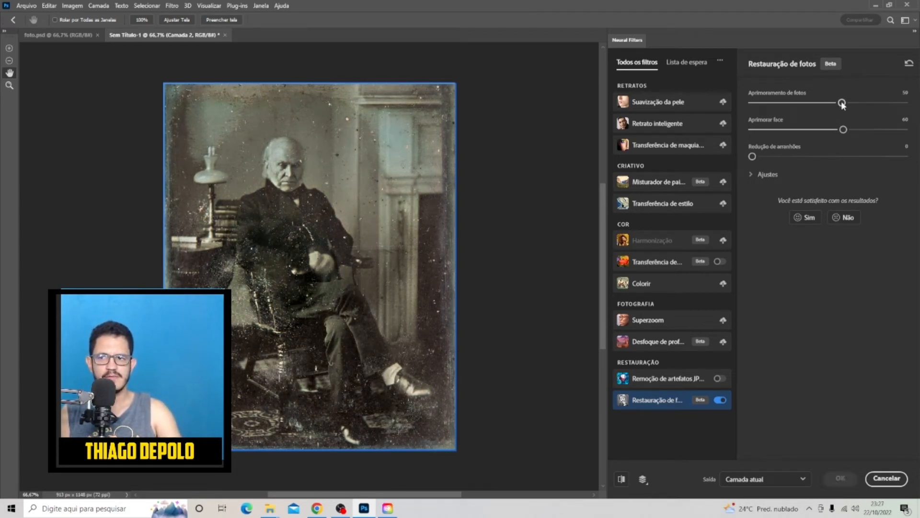
click(856, 102)
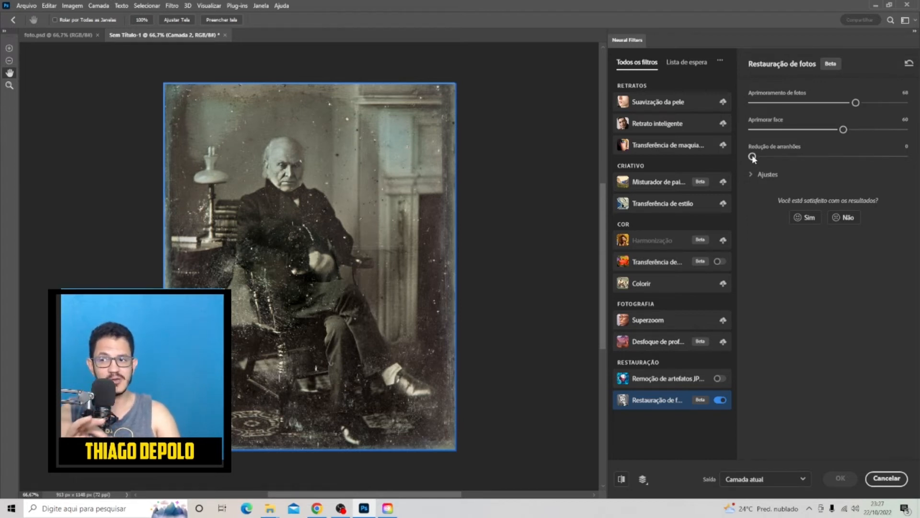
drag(838, 157, 838, 157)
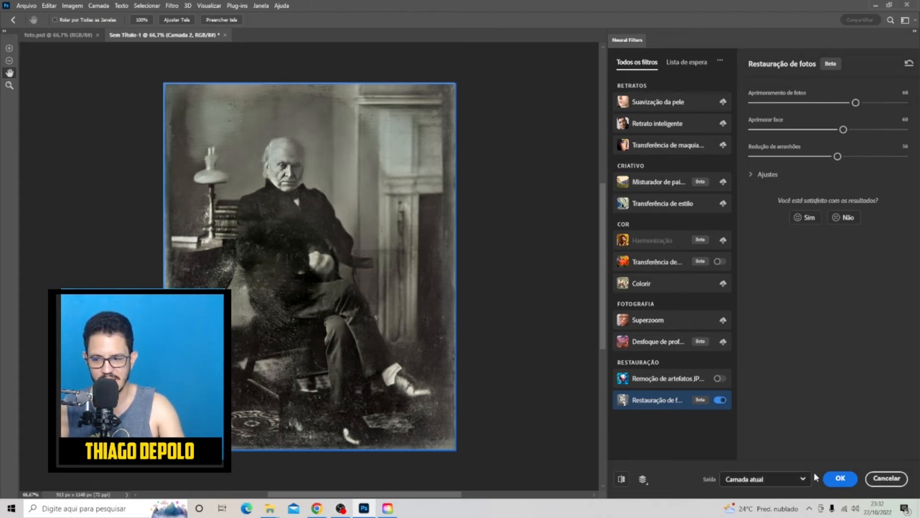
click(746, 481)
click(774, 428)
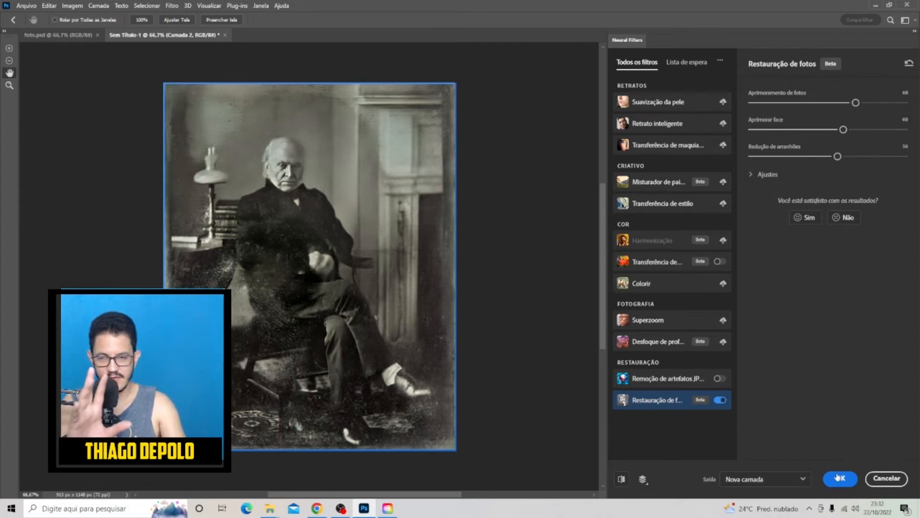
click(838, 477)
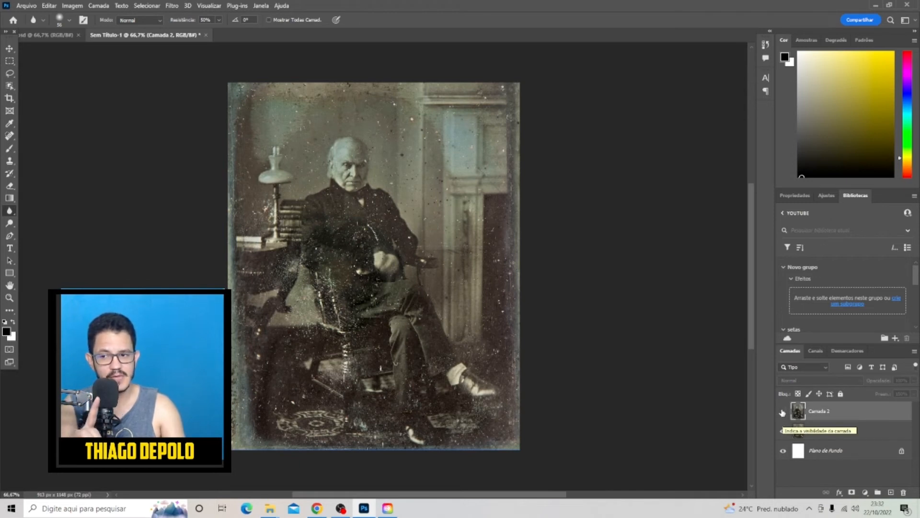
Toggle the restored layer's visibility to compare it with the damaged original, and close the document without saving
click(783, 412)
click(784, 411)
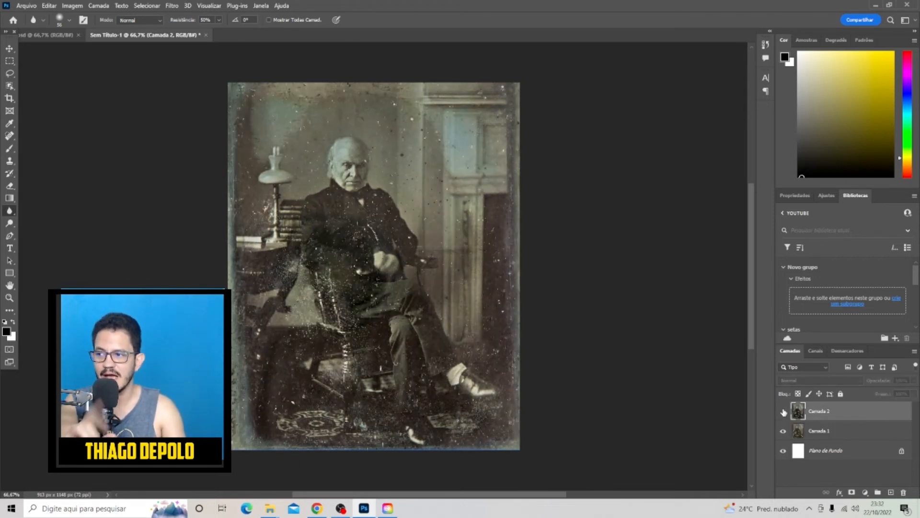
click(783, 411)
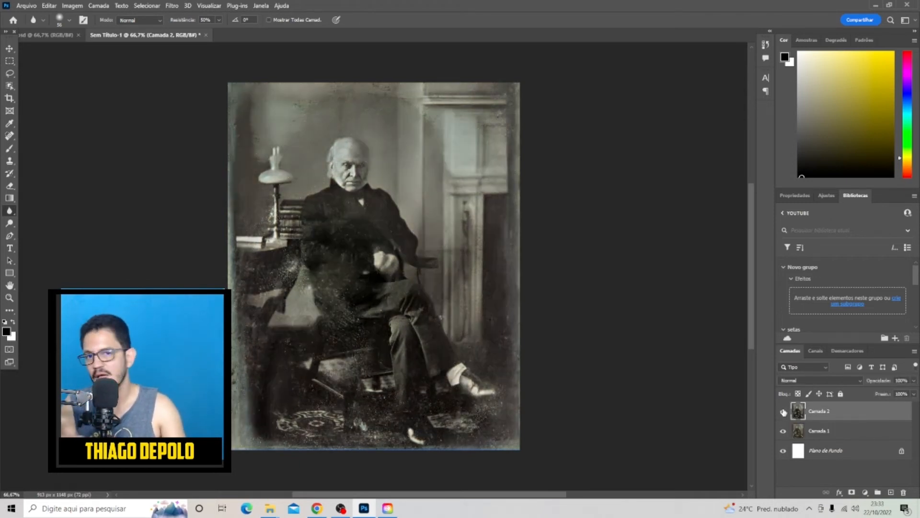
click(206, 35)
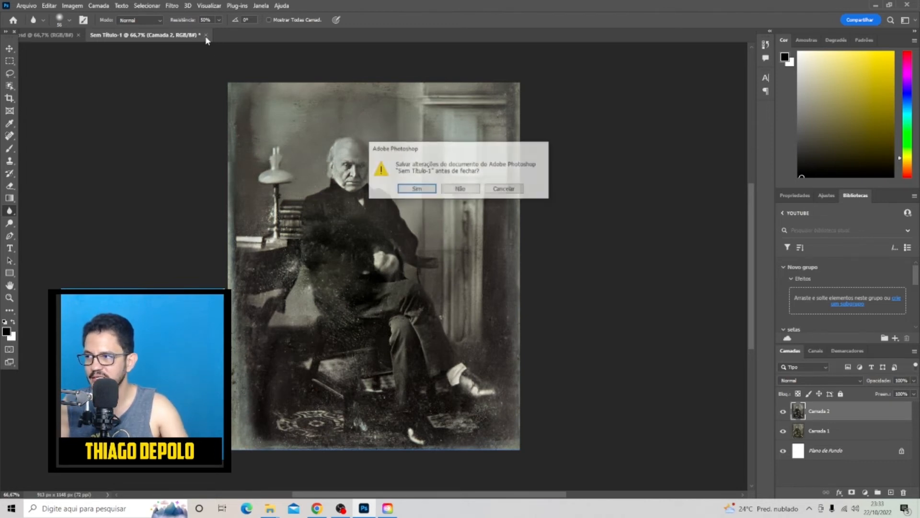
click(461, 189)
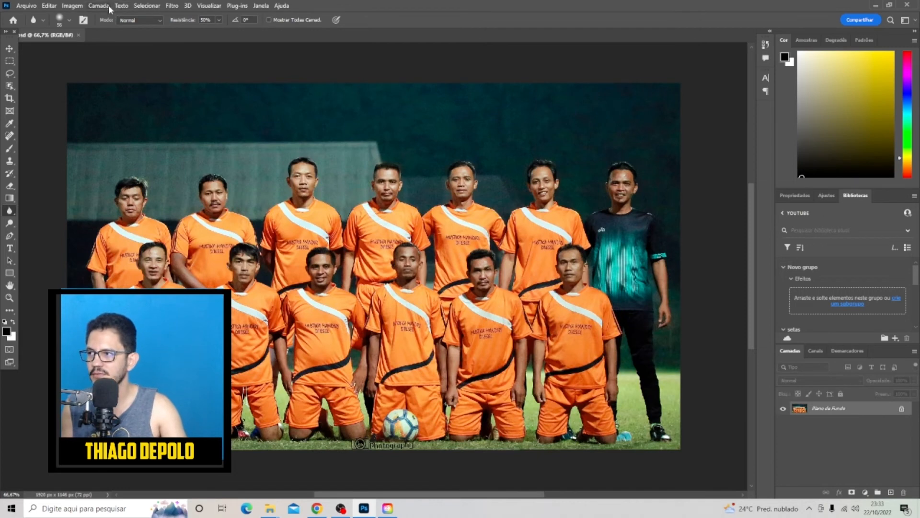
Open the team photo in the Camera Raw filter and choose Pessoa 10 as the person to mask
key(ctrl+shift+a)
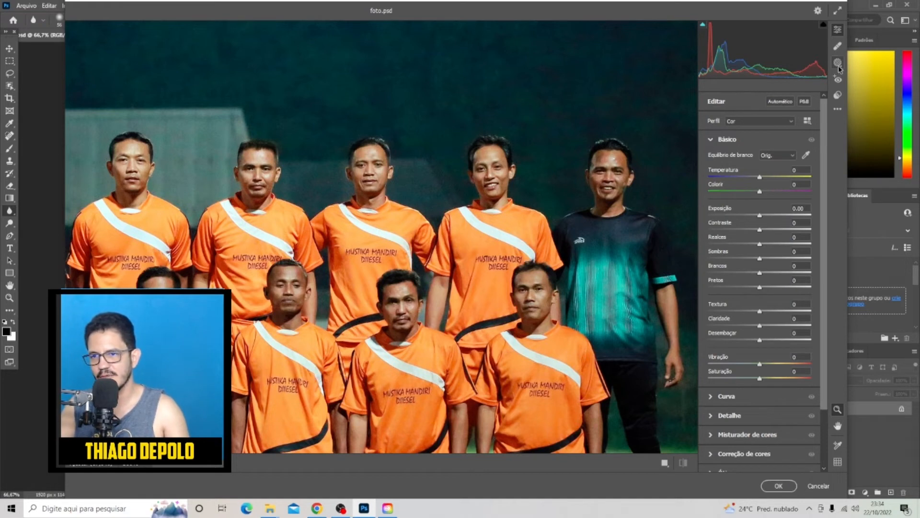
click(838, 64)
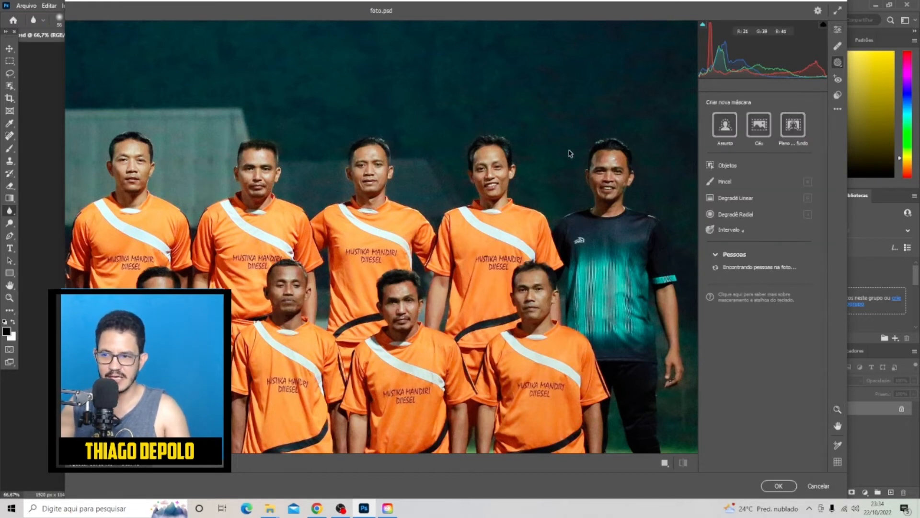
scroll(571, 153, down, 4)
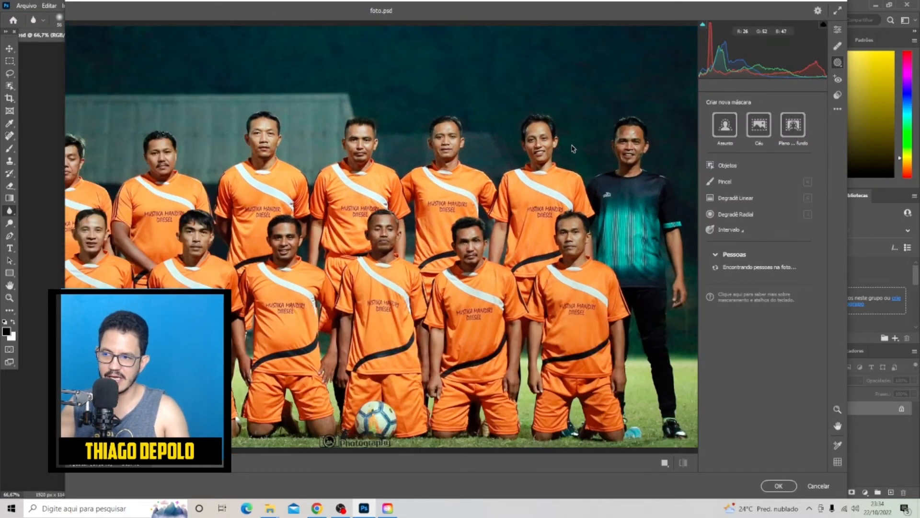
scroll(571, 145, down, 1)
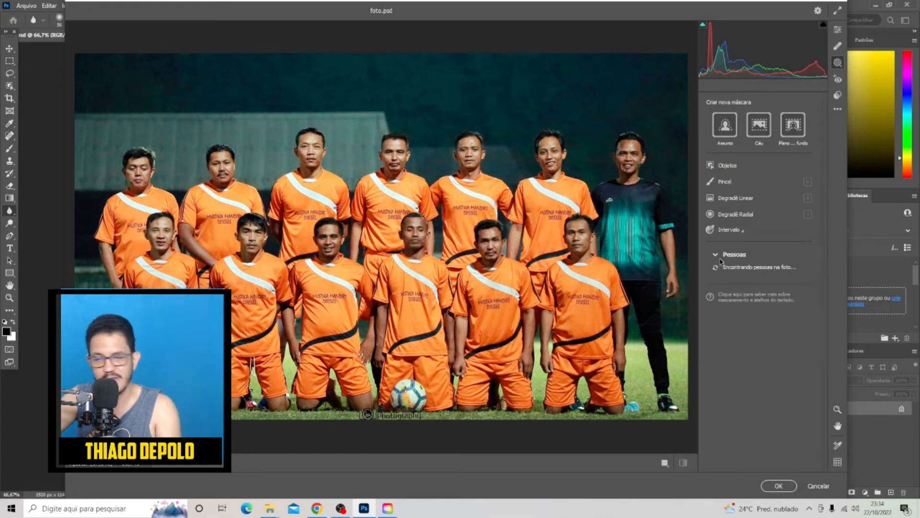
mouse_move(720, 261)
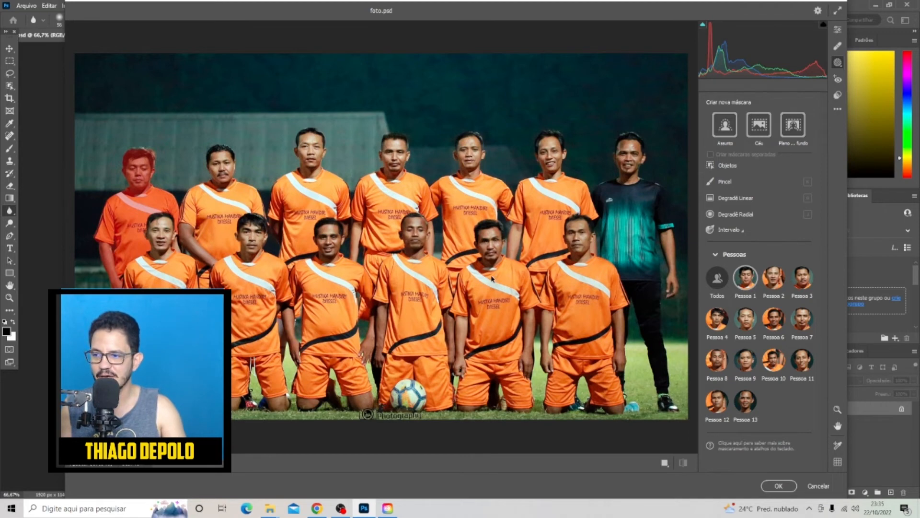
click(774, 362)
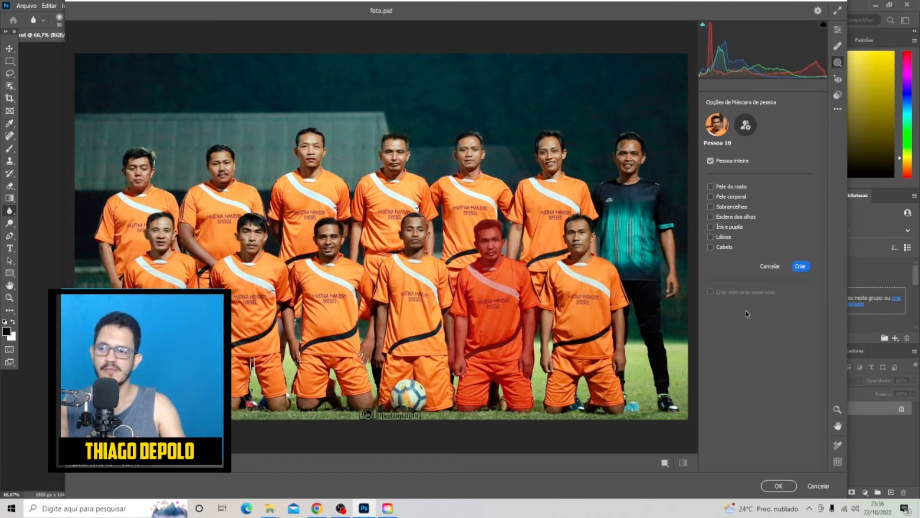
Preview the facial skin, body skin and eyebrow mask options for Pessoa 10 one at a time
click(711, 187)
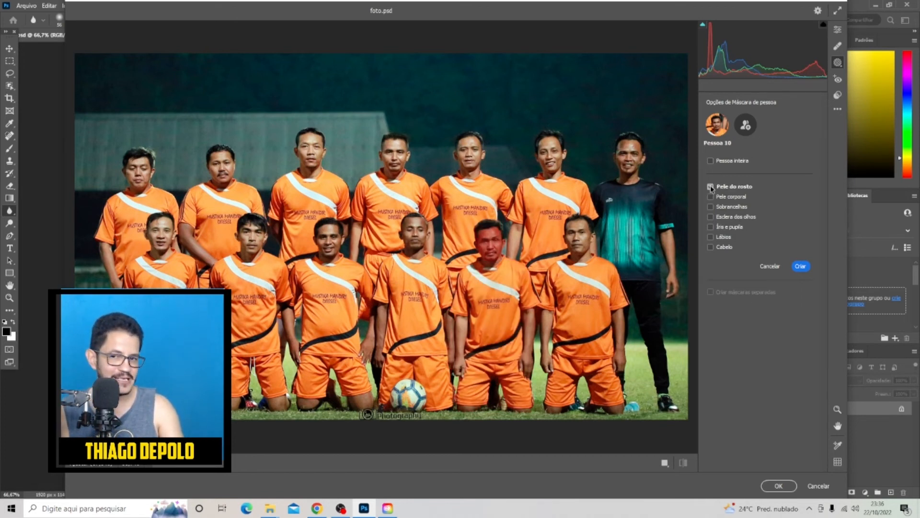
click(711, 195)
click(711, 187)
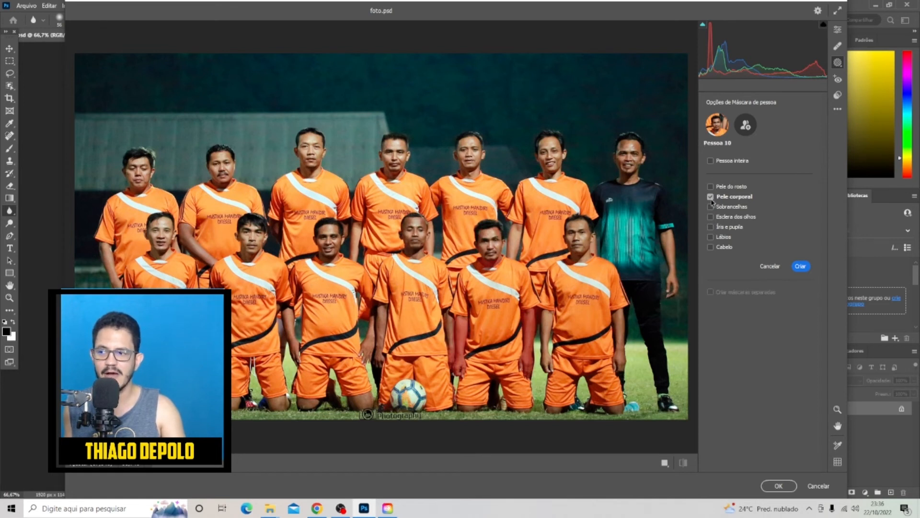
click(711, 197)
click(711, 206)
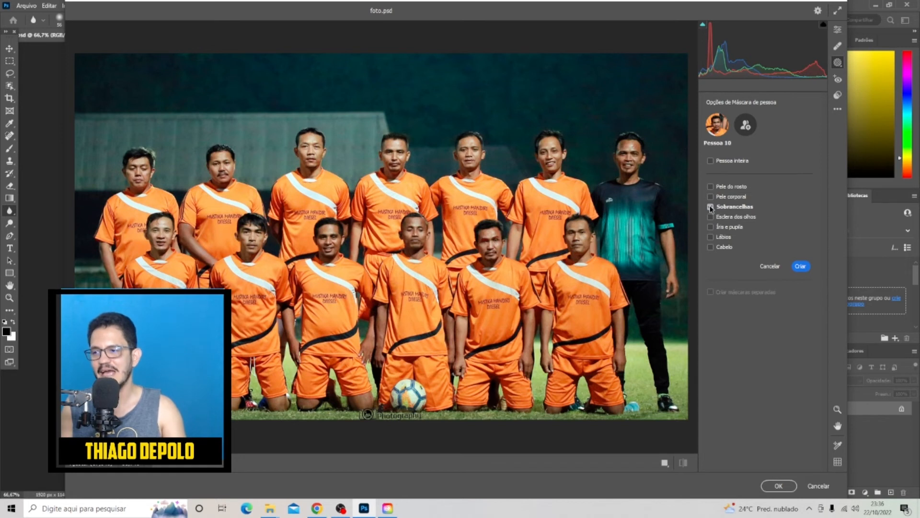
click(711, 207)
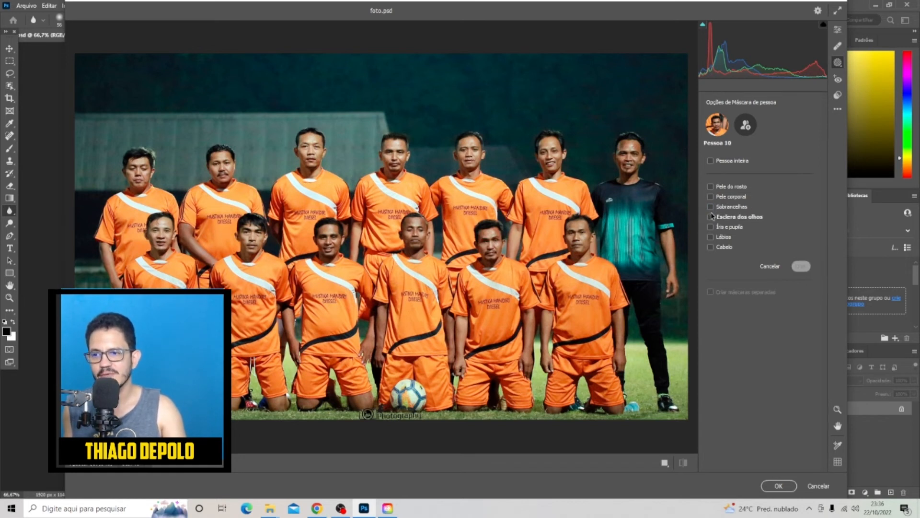
Create a hair mask for Pessoa 10 and set Matiz to +98.4, Temperatura to +37, Colorir to +15 and Sombras to +50
click(711, 247)
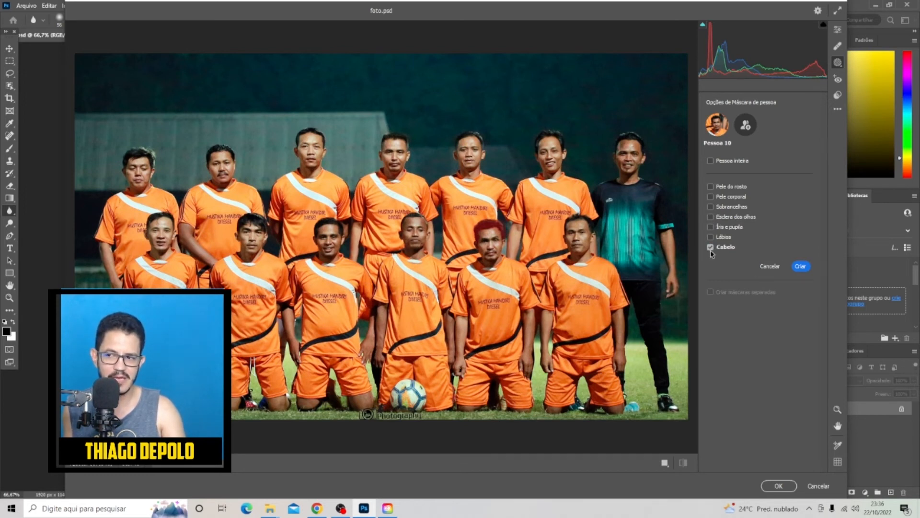
click(801, 267)
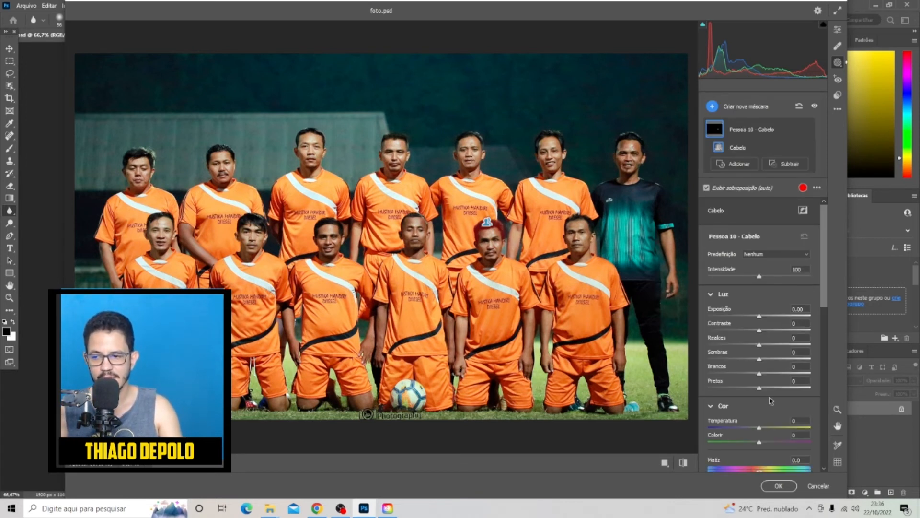
scroll(757, 428, down, 3)
drag(758, 358, 788, 359)
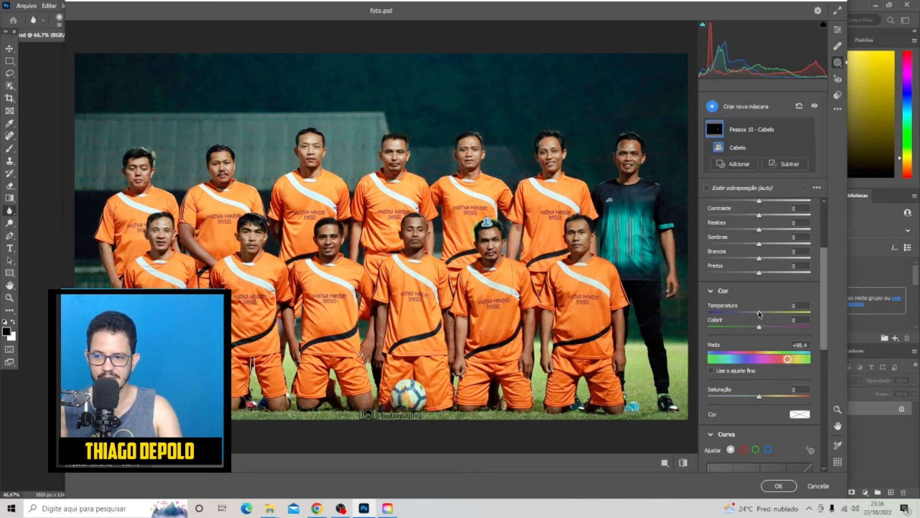
mouse_move(760, 313)
mouse_down()
mouse_move(779, 314)
mouse_move(783, 329)
mouse_move(768, 329)
mouse_up()
drag(759, 246, 787, 256)
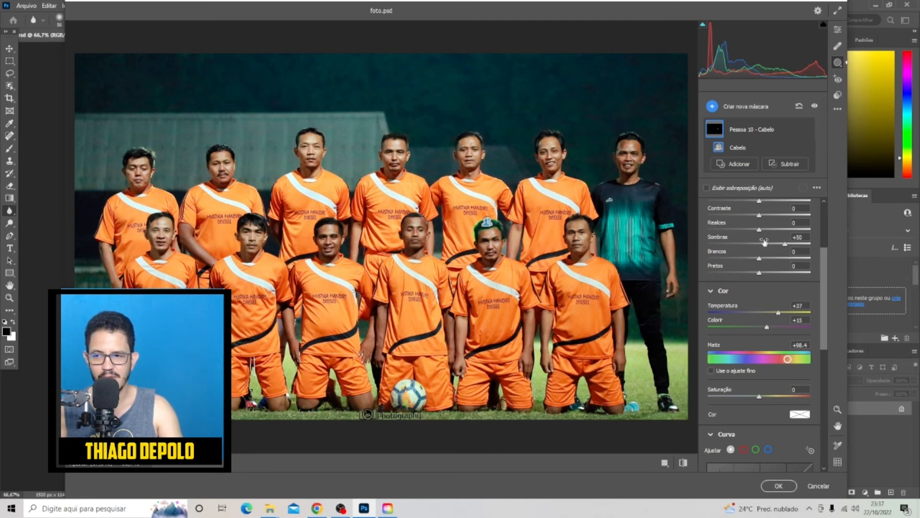
Add the background to the hair mask and set Intensidade 27, Exposição -3.65, Contraste +72, Realces +40, Brancos -69 and Pretos -100
scroll(776, 335, up, 3)
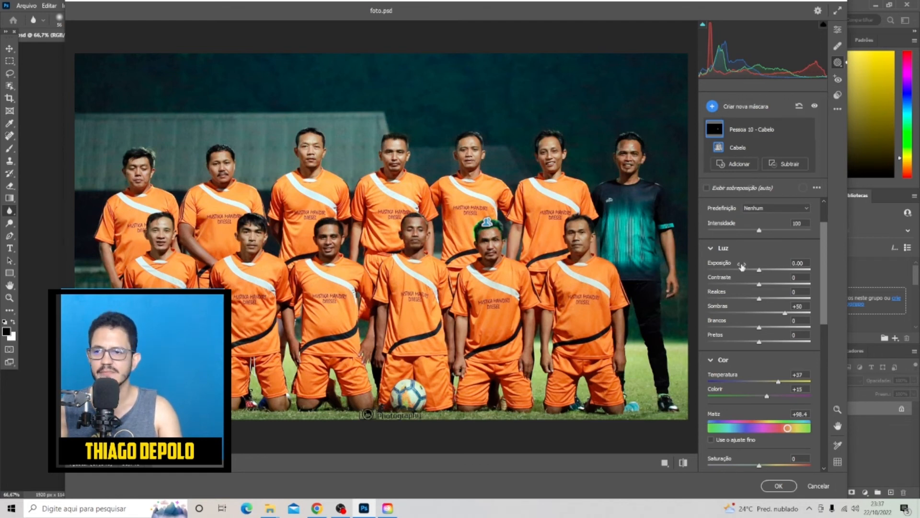
click(739, 164)
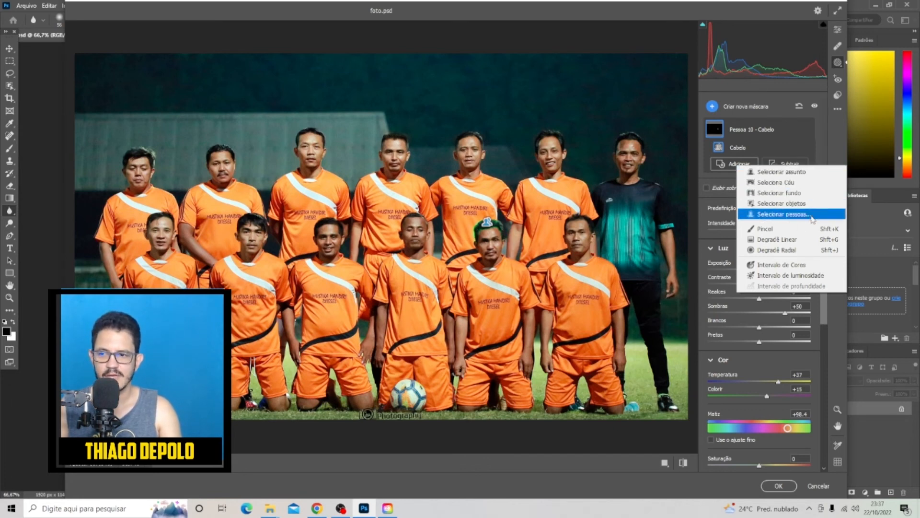
click(810, 193)
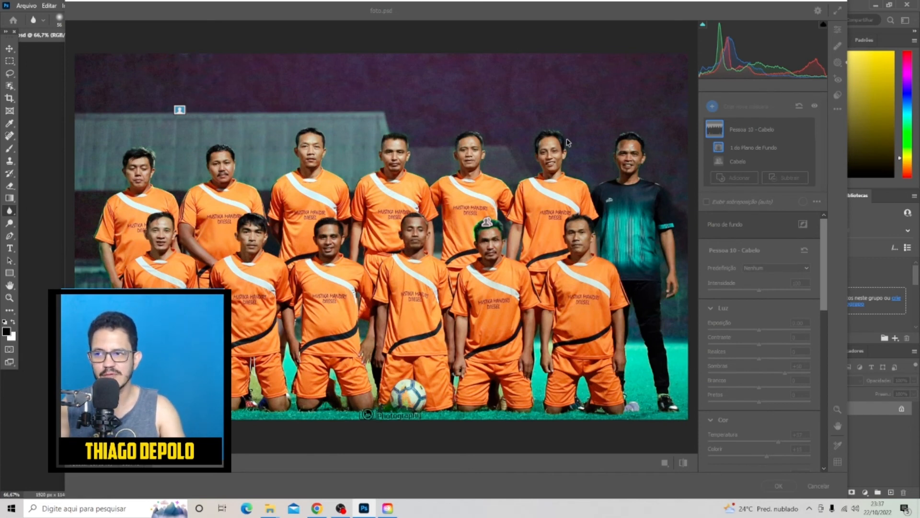
drag(760, 291, 722, 292)
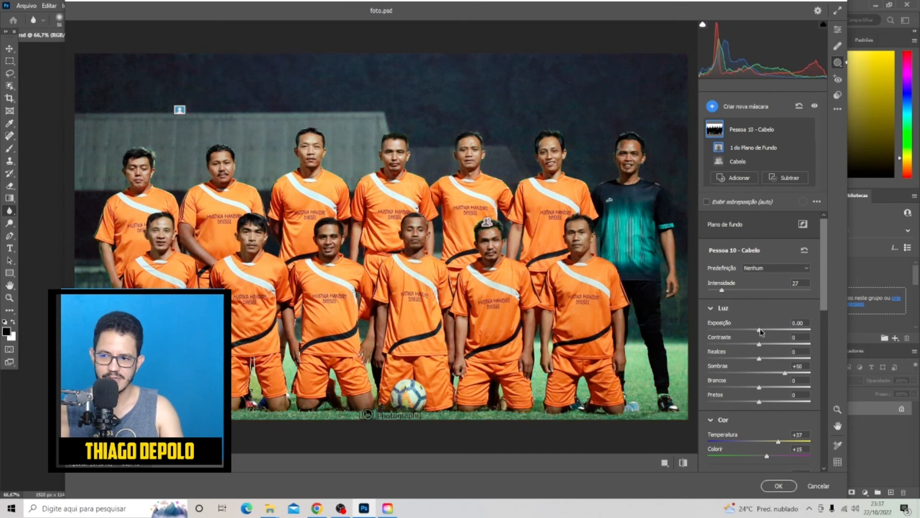
drag(760, 330, 781, 360)
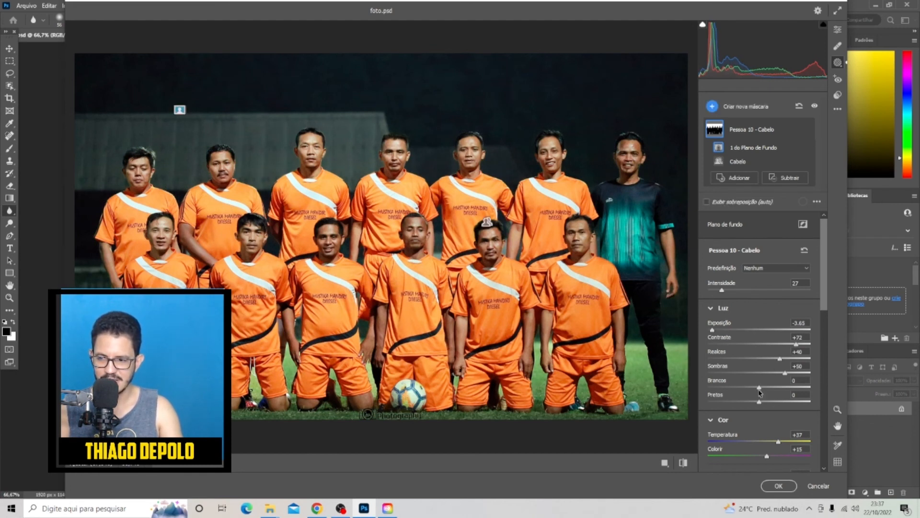
drag(760, 387, 706, 398)
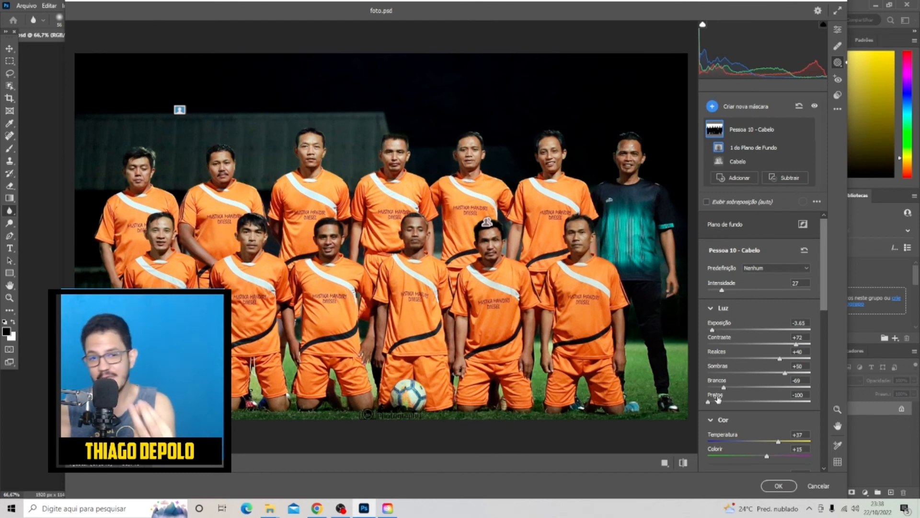
Apply the Camera Raw mask adjustments to the team photo and collapse the comments panel
click(735, 179)
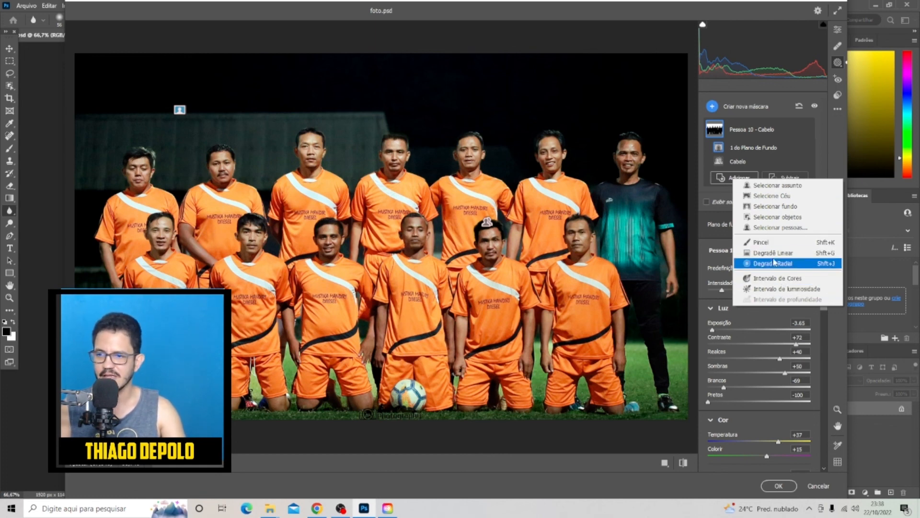
click(651, 139)
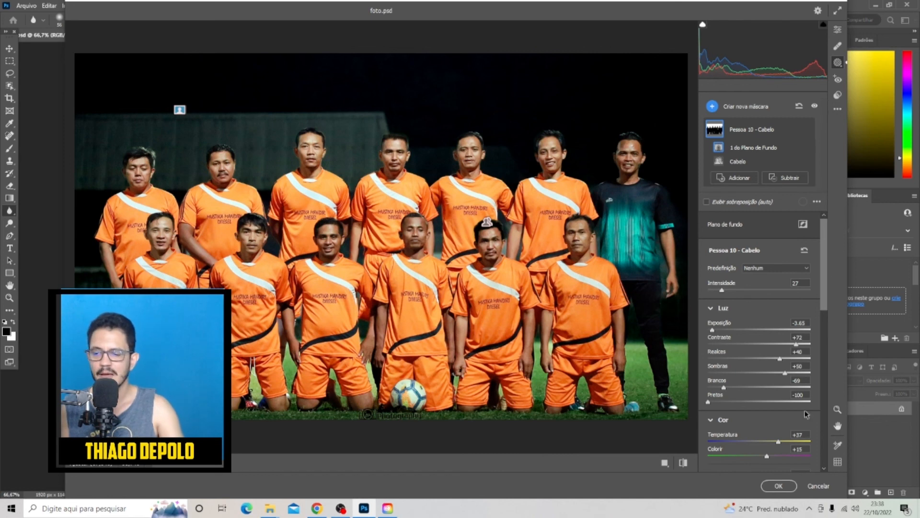
click(781, 488)
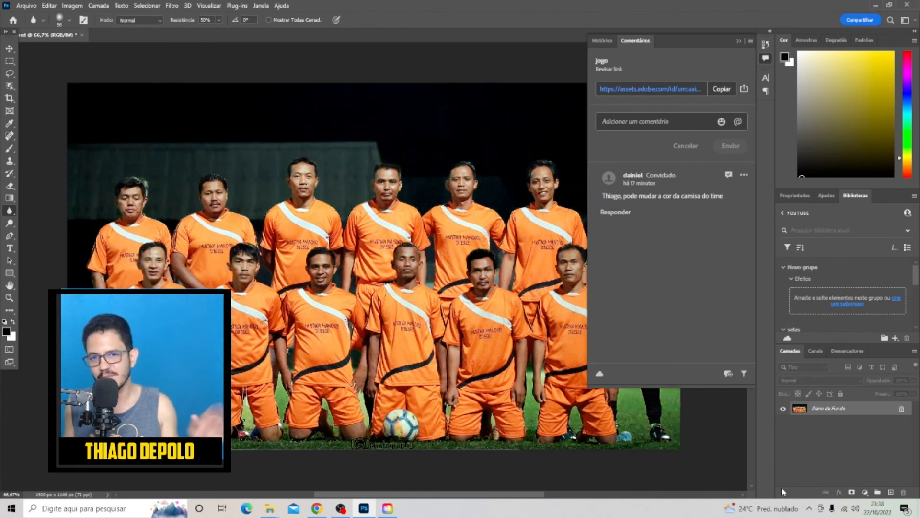
click(740, 42)
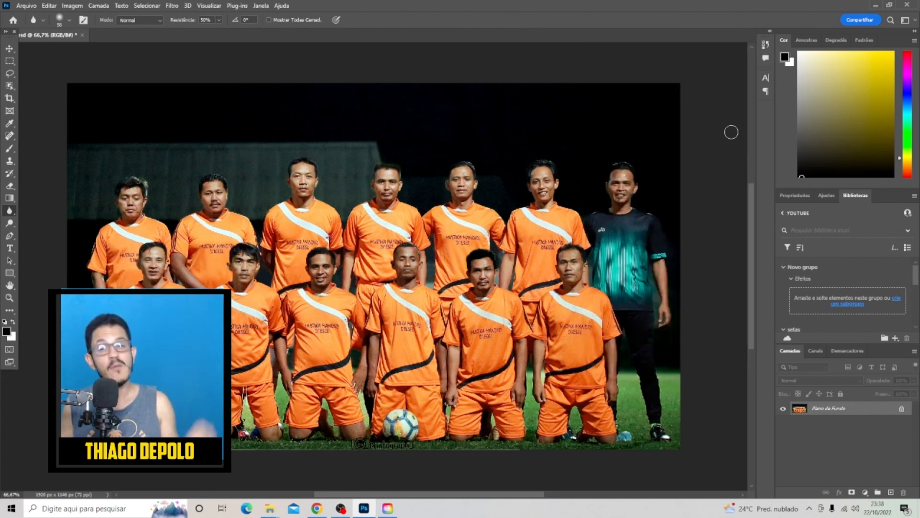